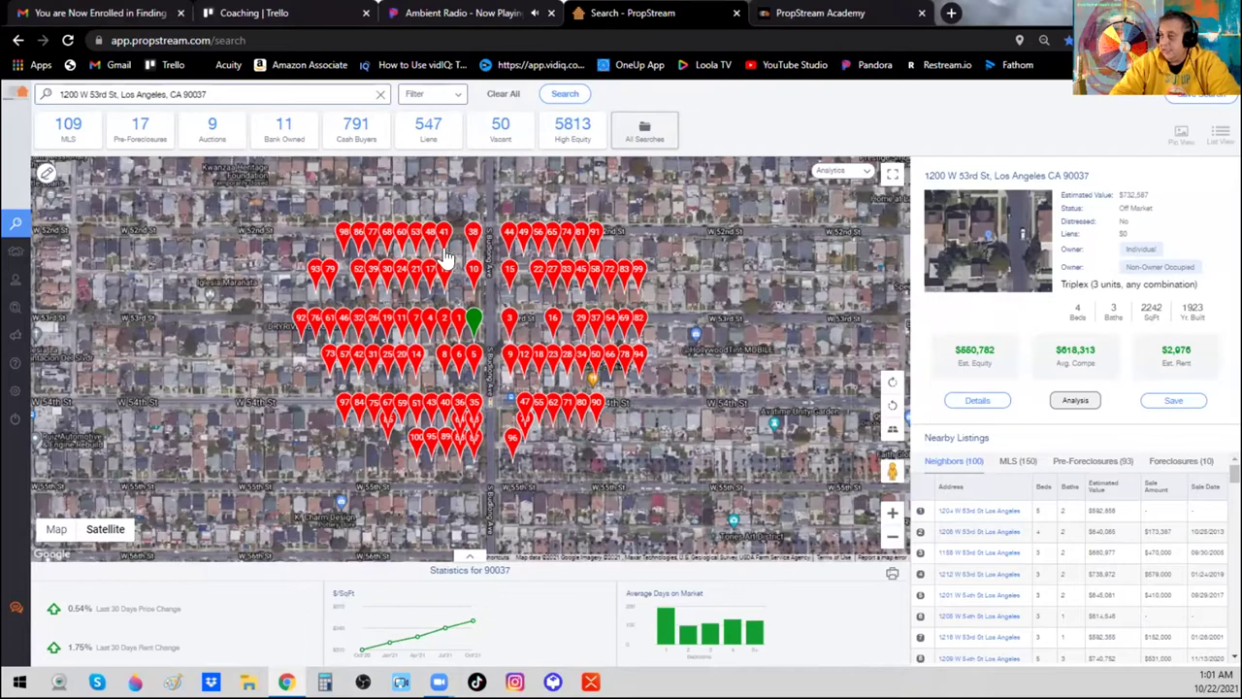
Open the full details of the searched triplex and show its comparables and nearby listings
left_click(243, 97)
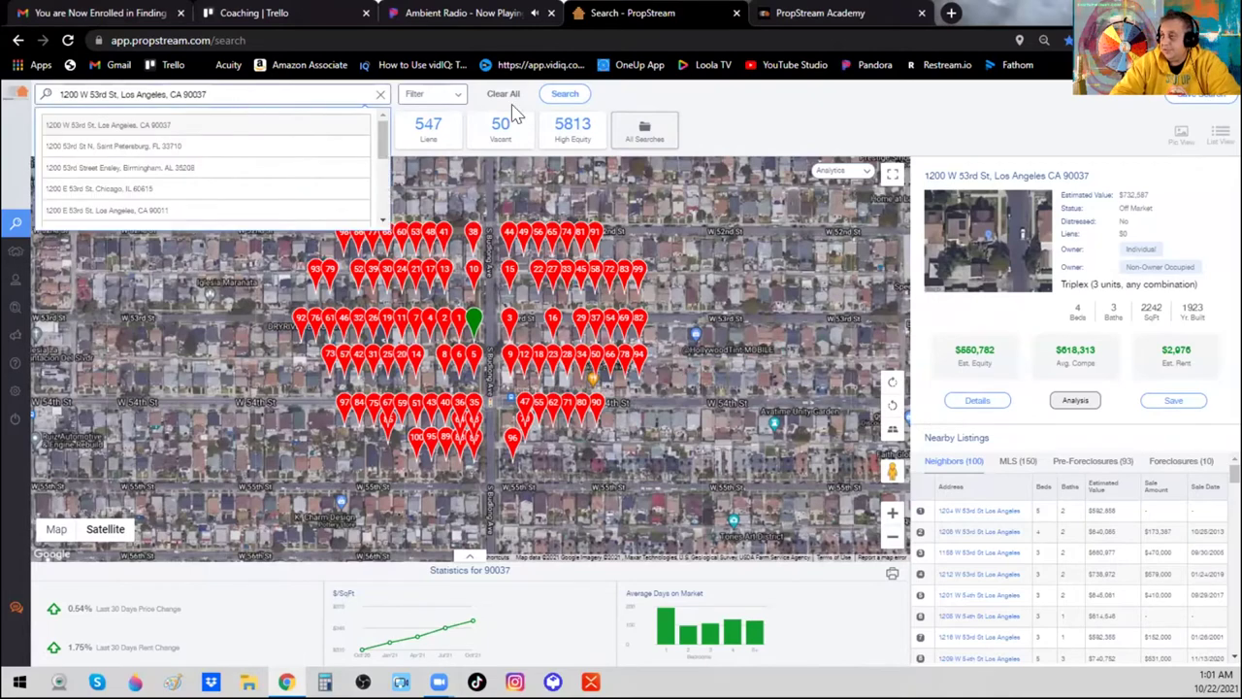
left_click(657, 100)
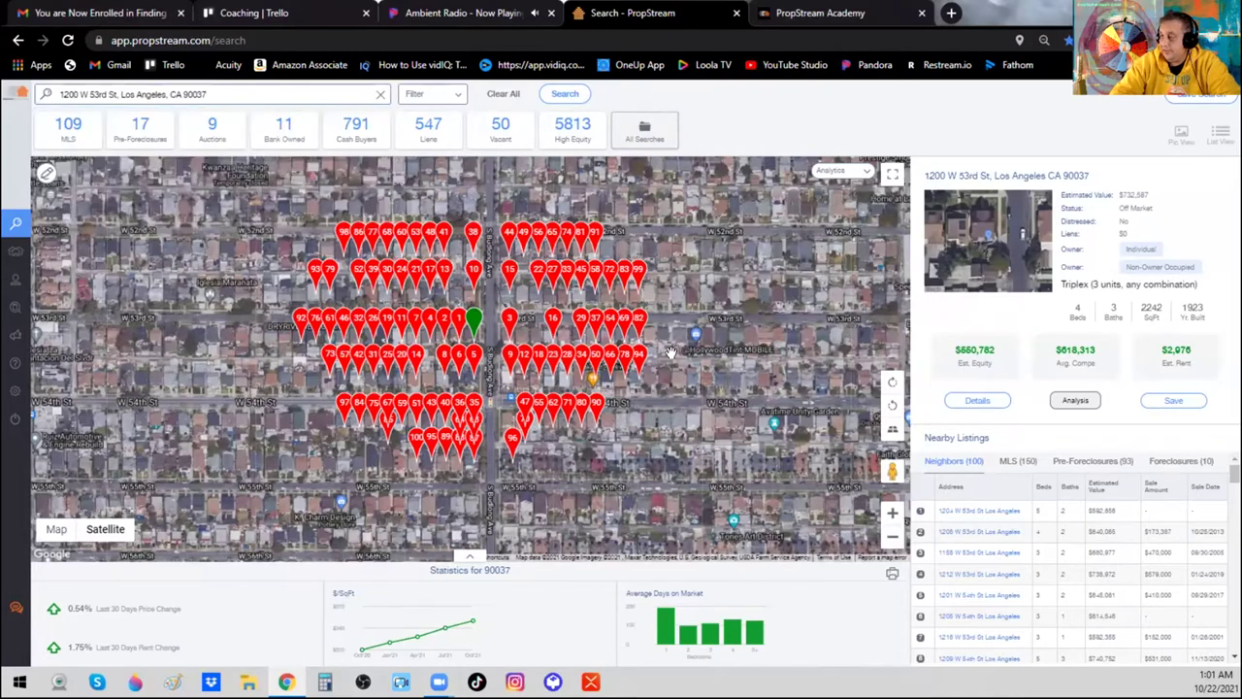
left_click(976, 404)
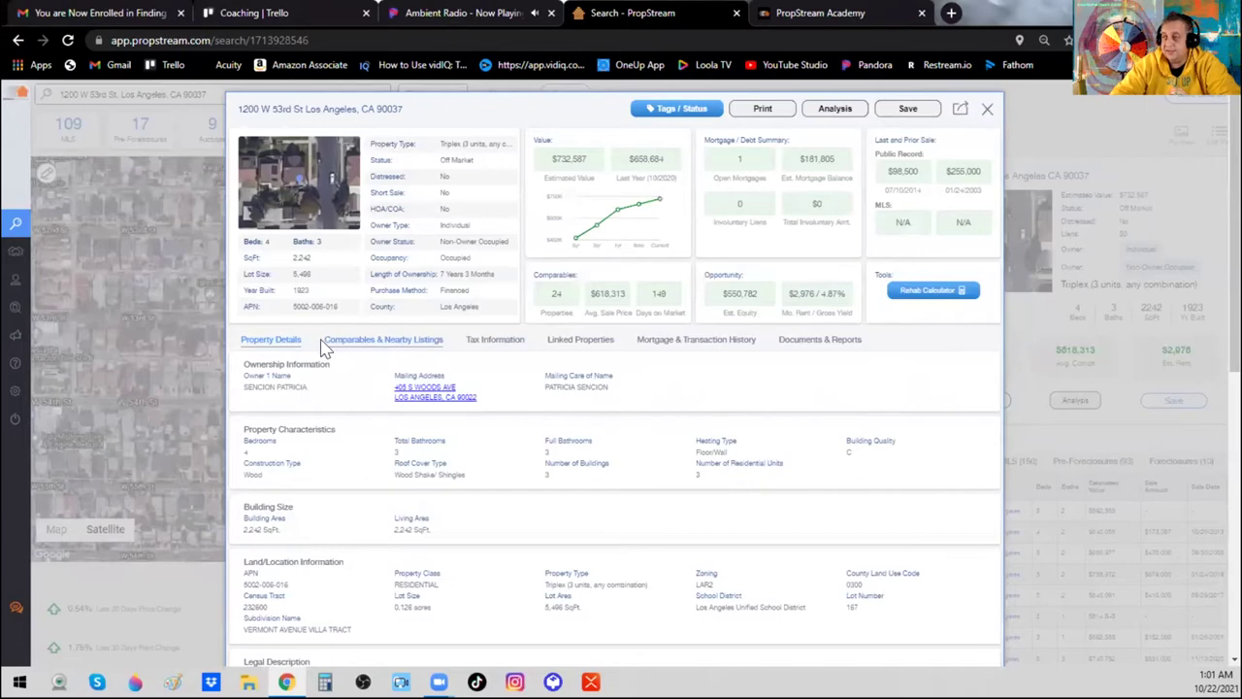
left_click(395, 345)
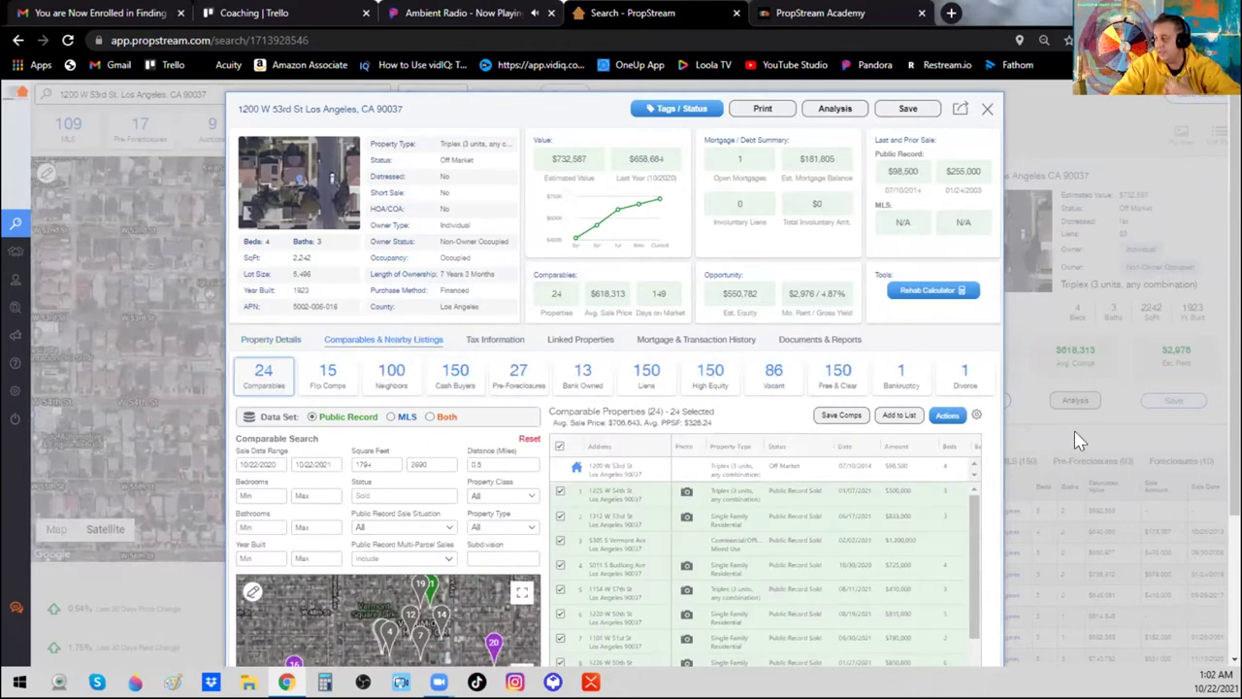
scroll(1135, 442, "down", 2)
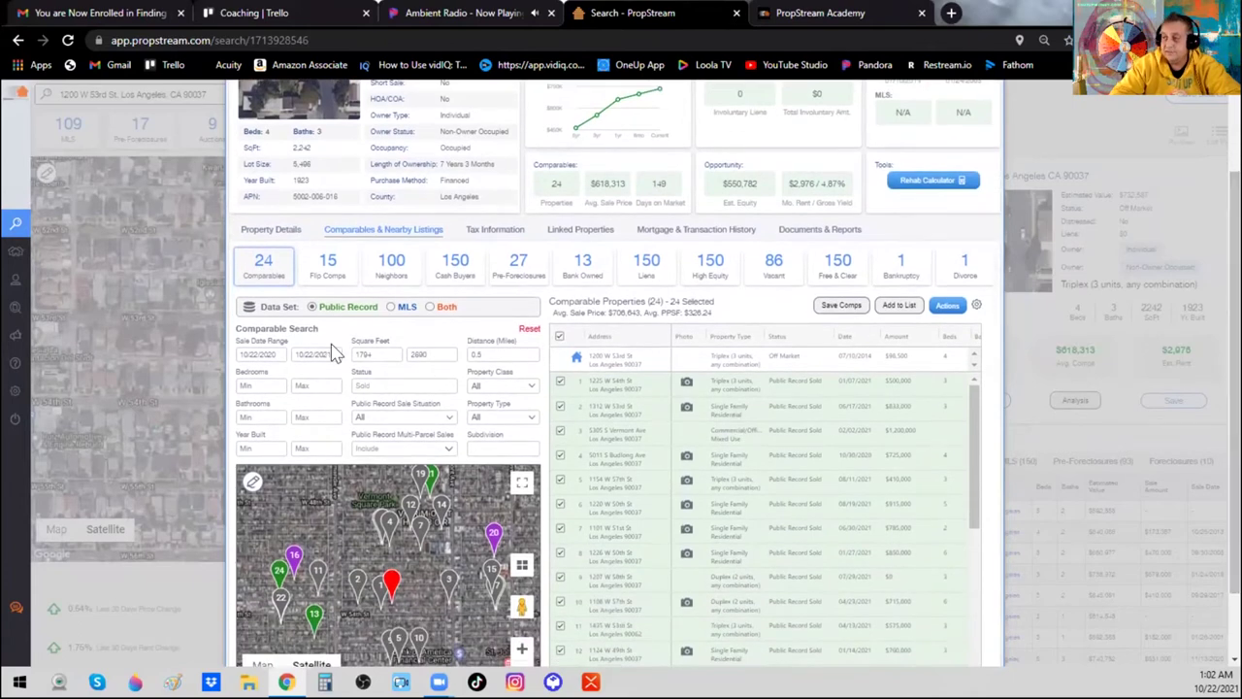
left_click(256, 354)
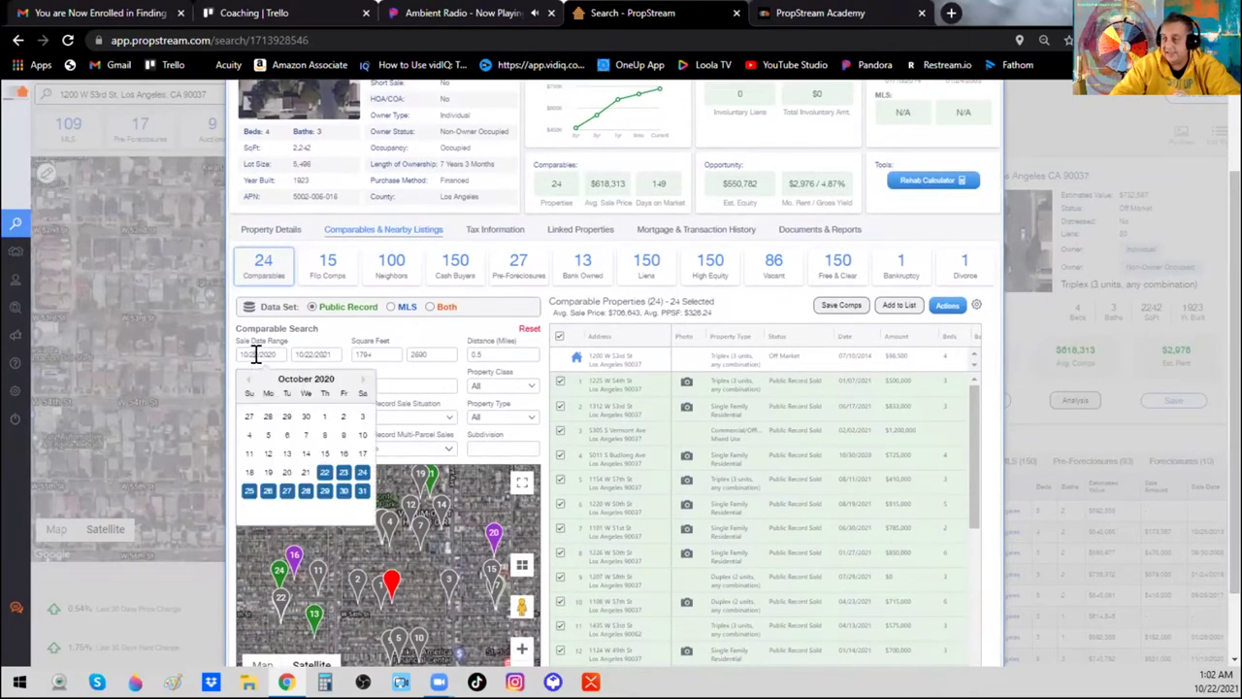
left_click(362, 379)
left_click(362, 379)
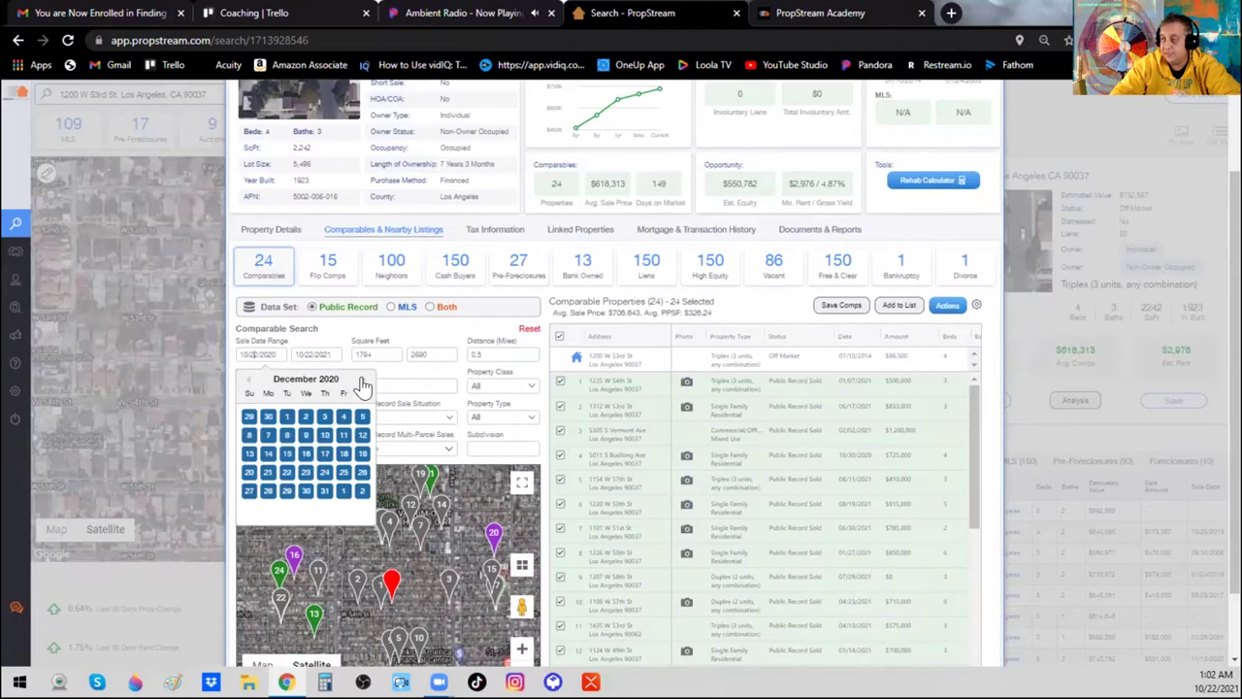
left_click(362, 379)
left_click(362, 383)
left_click(362, 382)
left_click(362, 382)
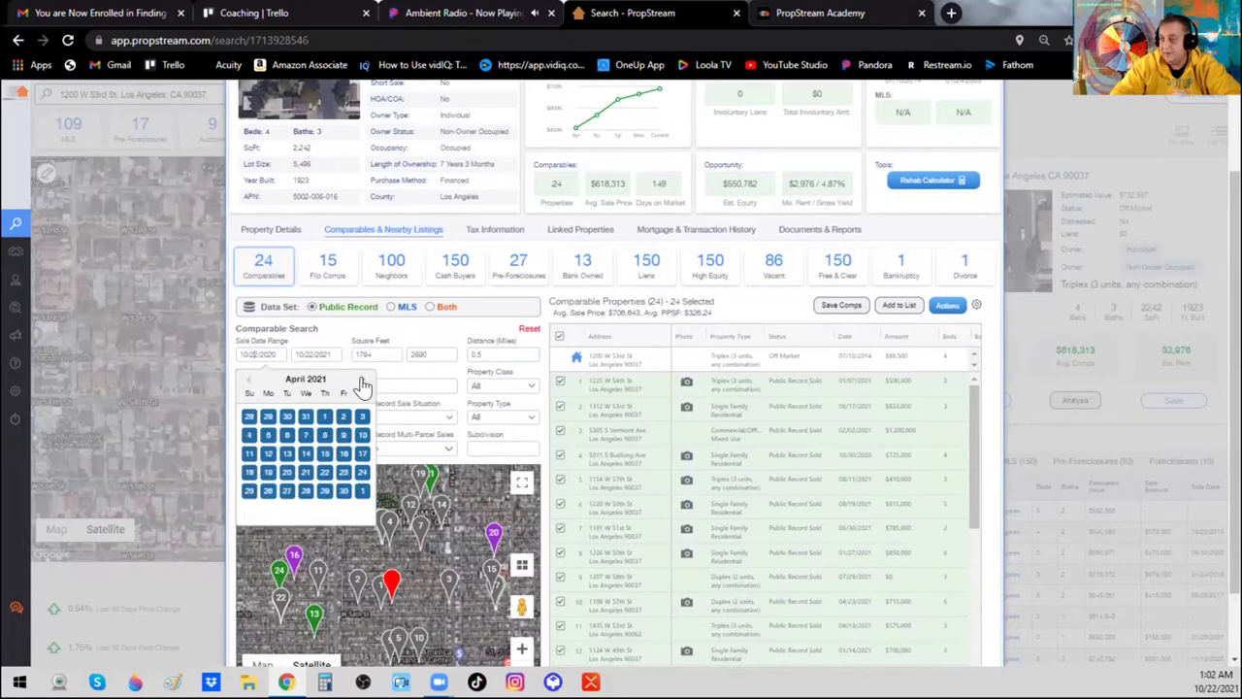
left_click(330, 347)
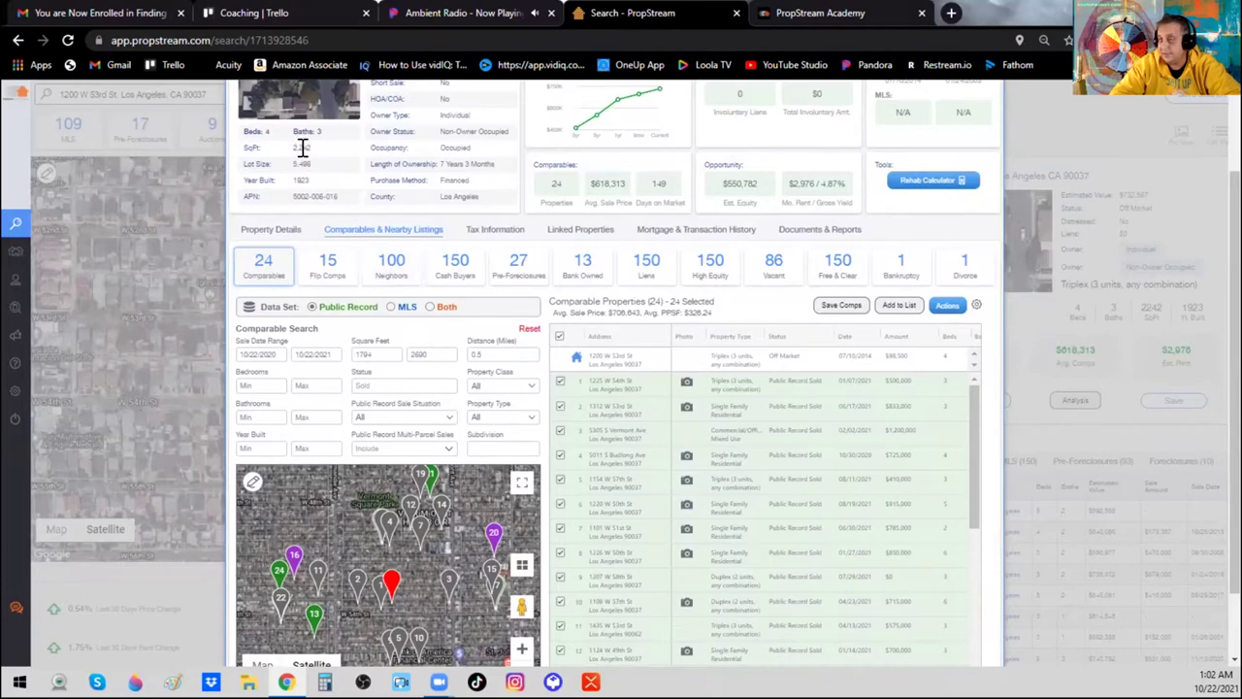
Limit the comparable search to 2000–2450 square feet within a distance of 0.3 miles
double_click(373, 354)
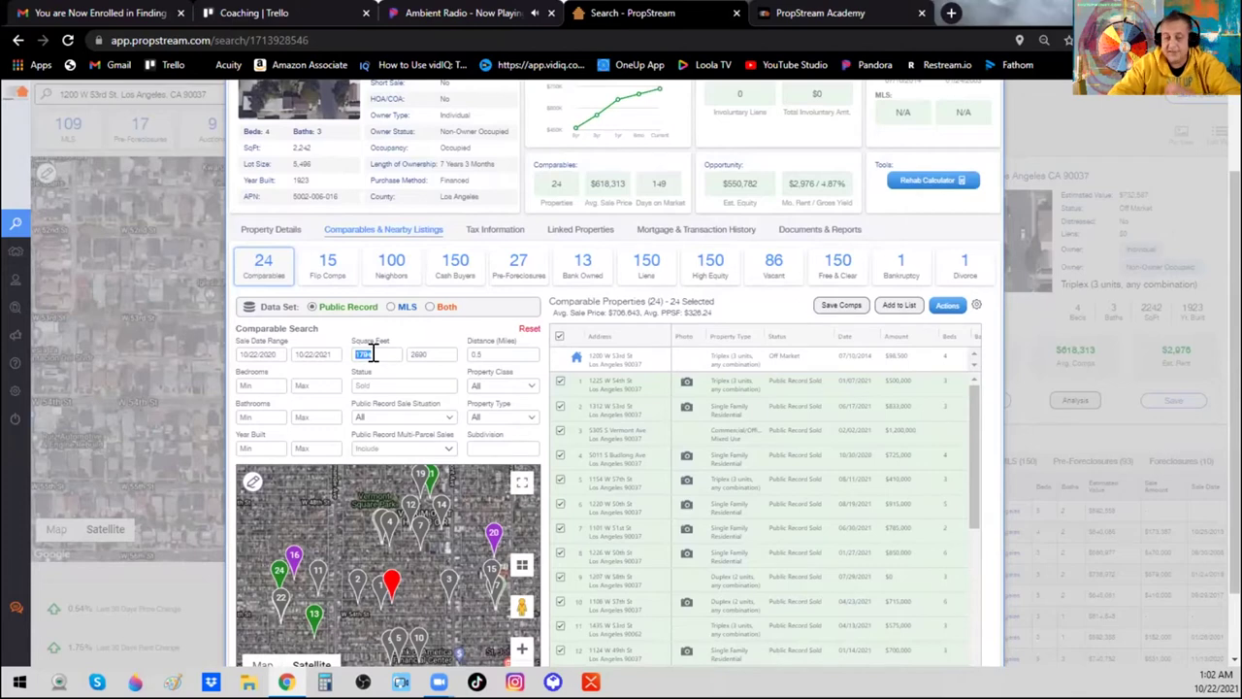
type("2000")
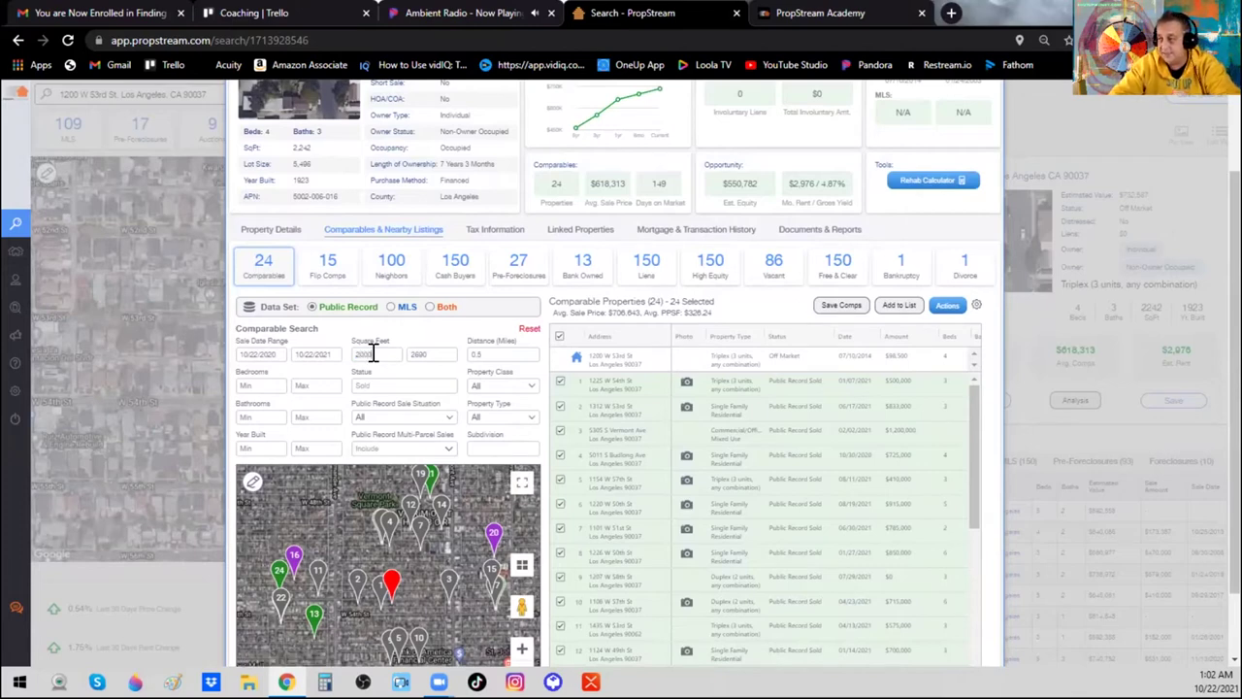
double_click(415, 353)
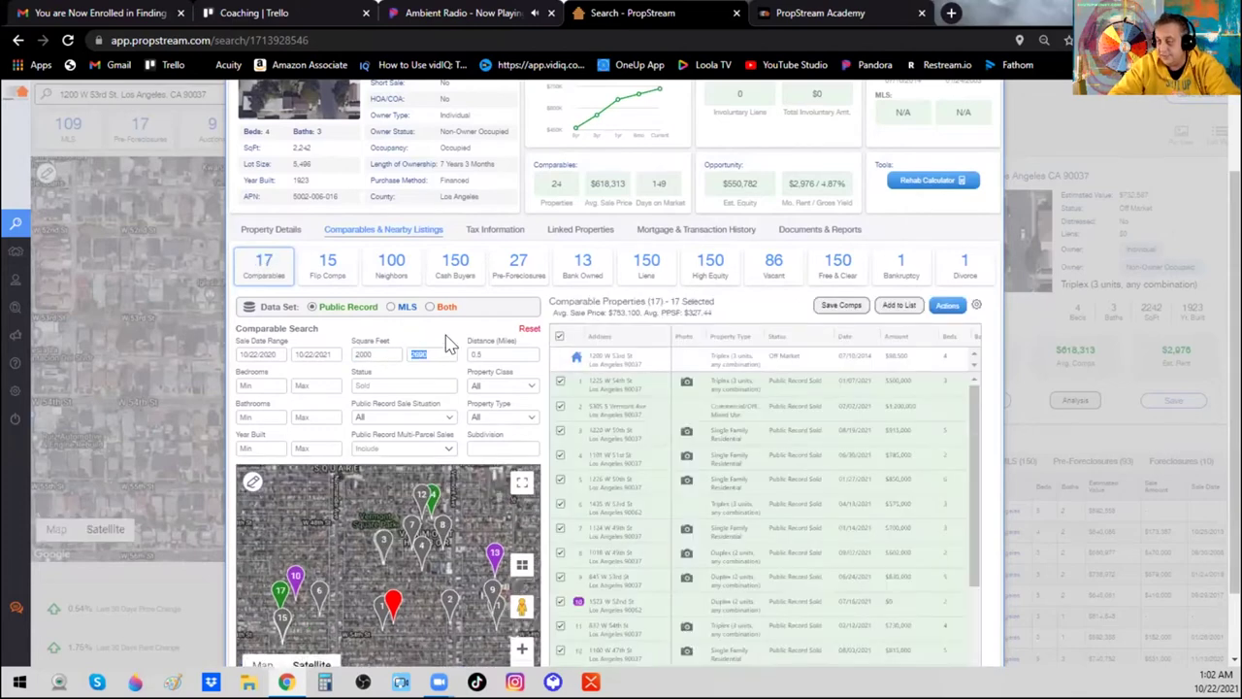
type("2450")
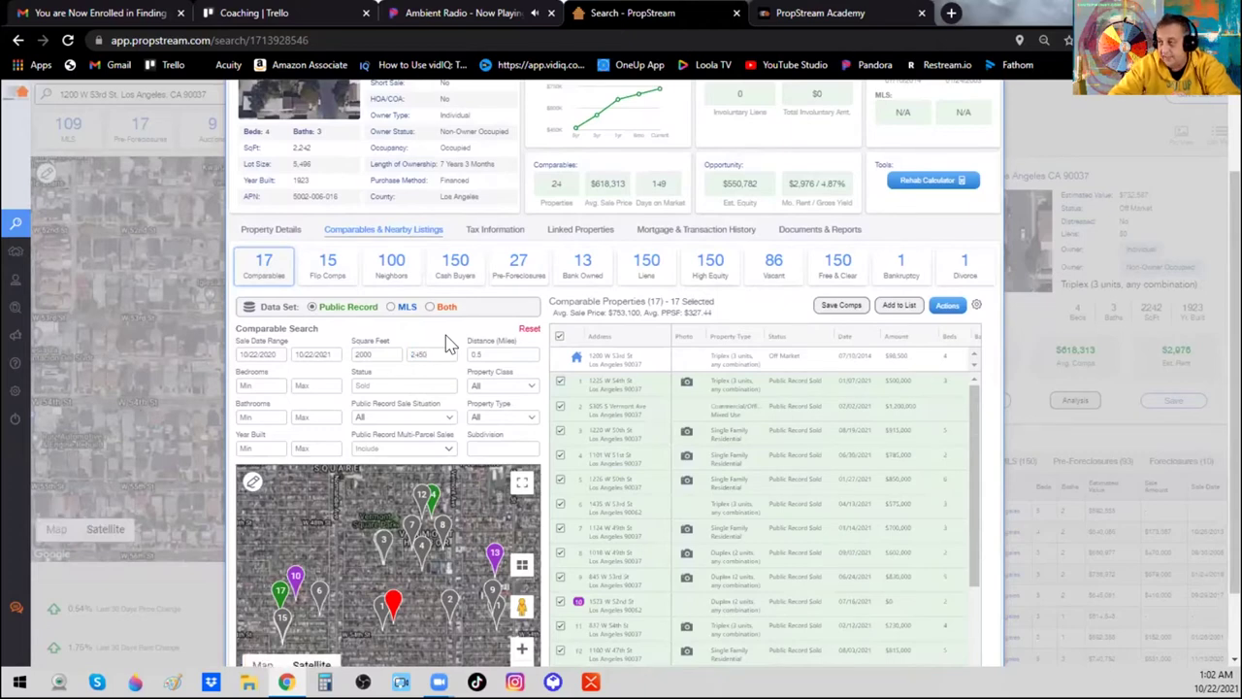
key("Tab")
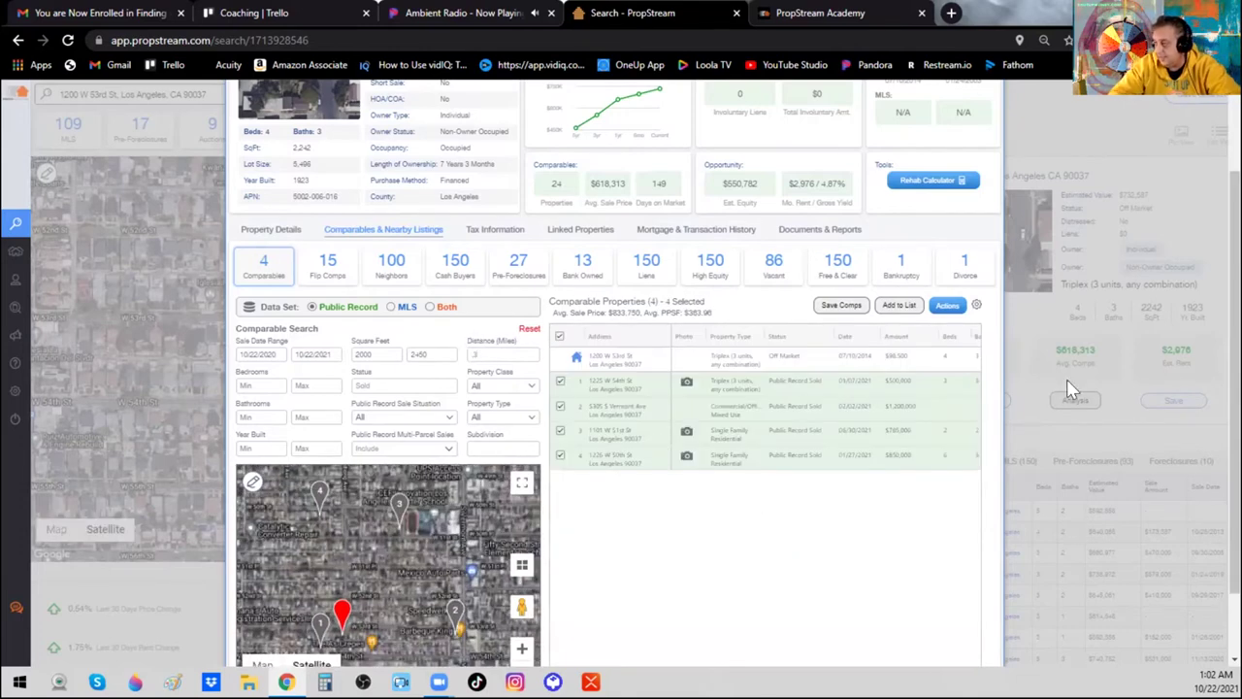
scroll(543, 483, "down", 2)
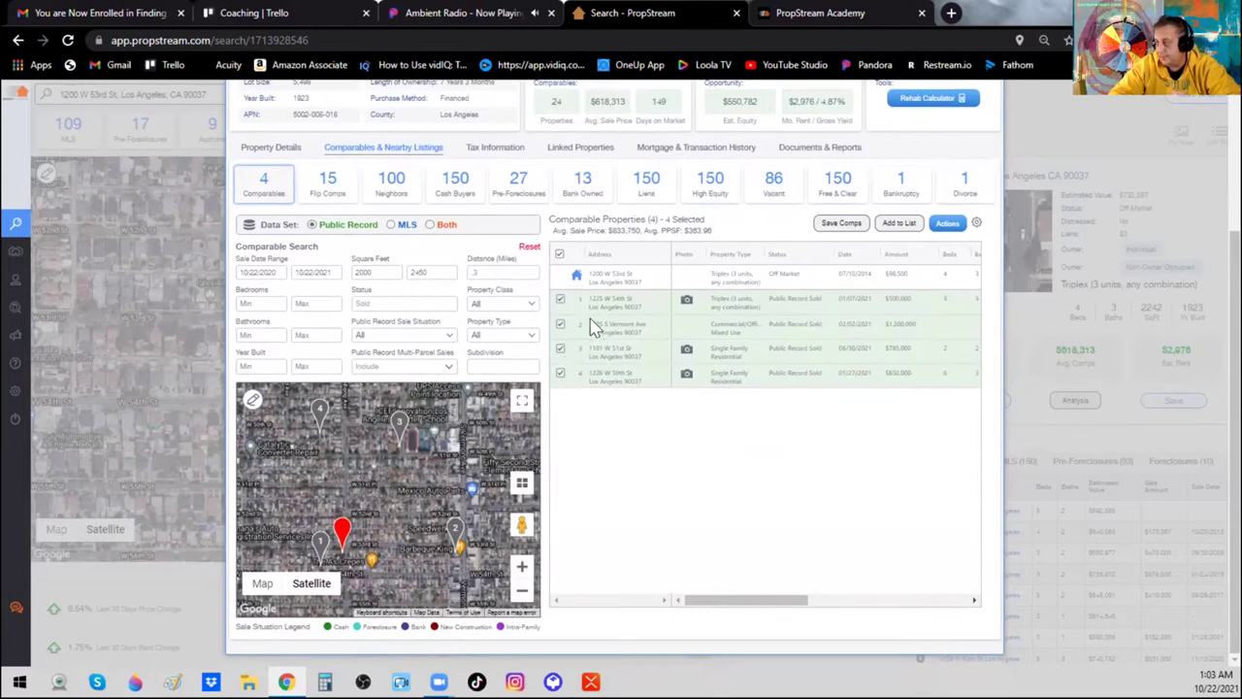
left_click_drag(711, 601, 670, 610)
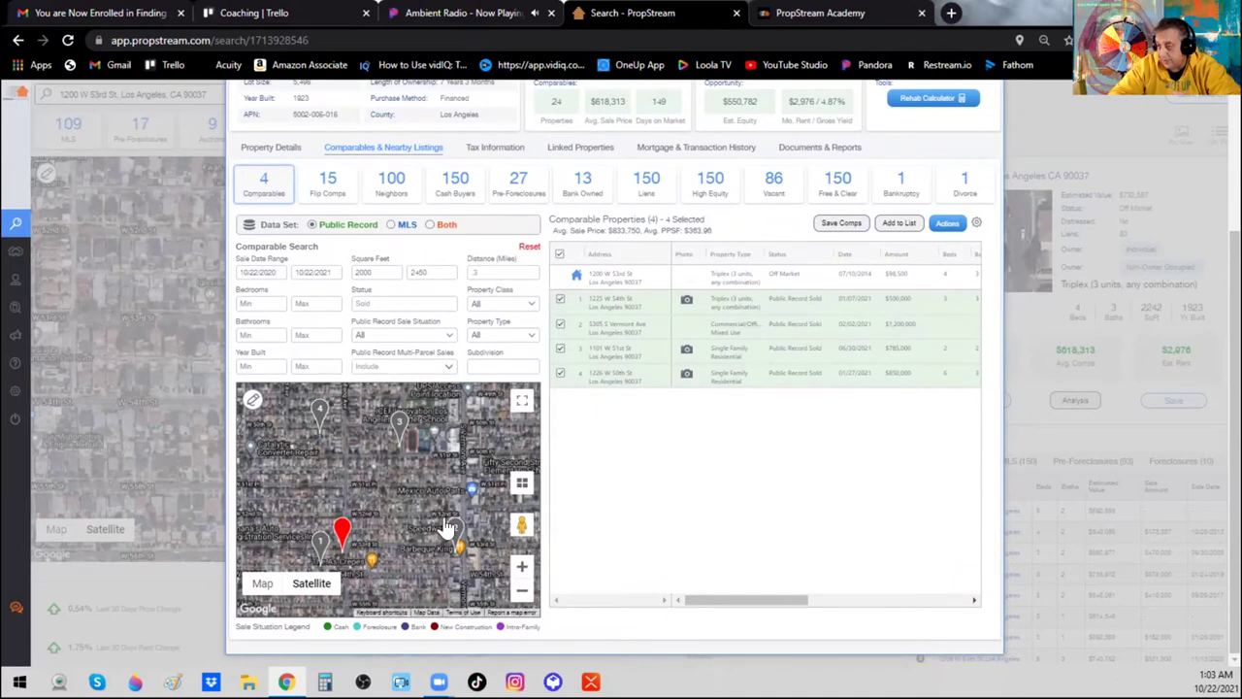
left_click(253, 403)
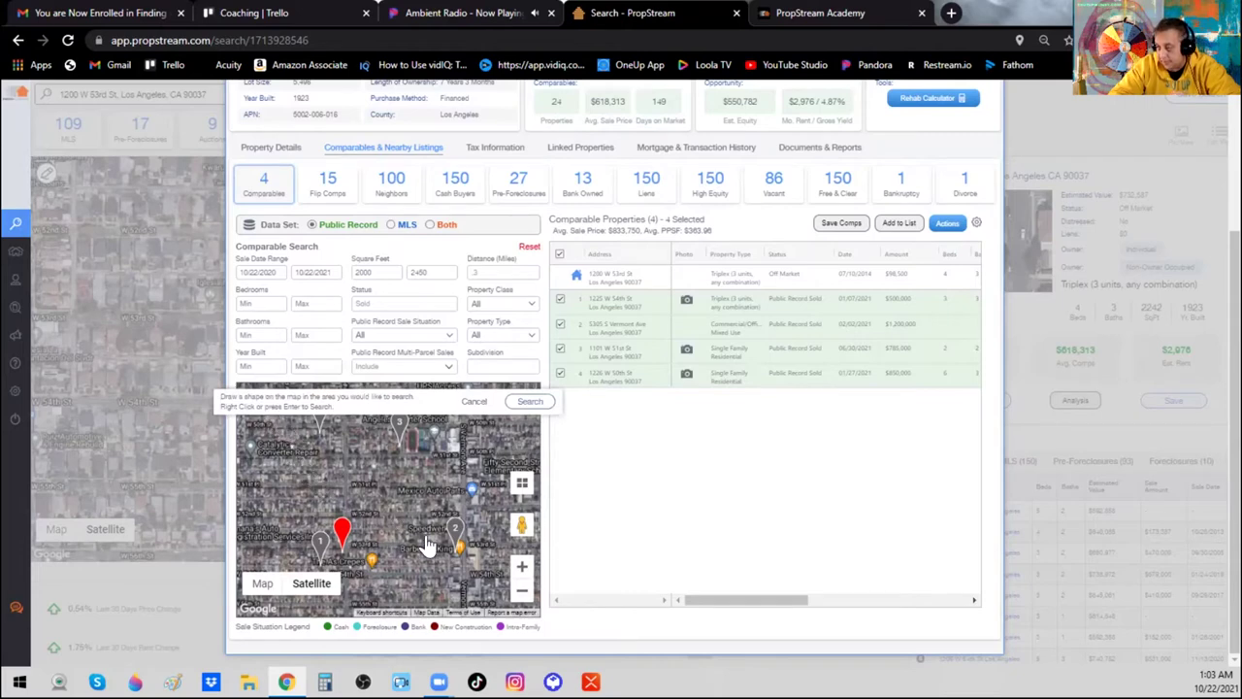
left_click(521, 567)
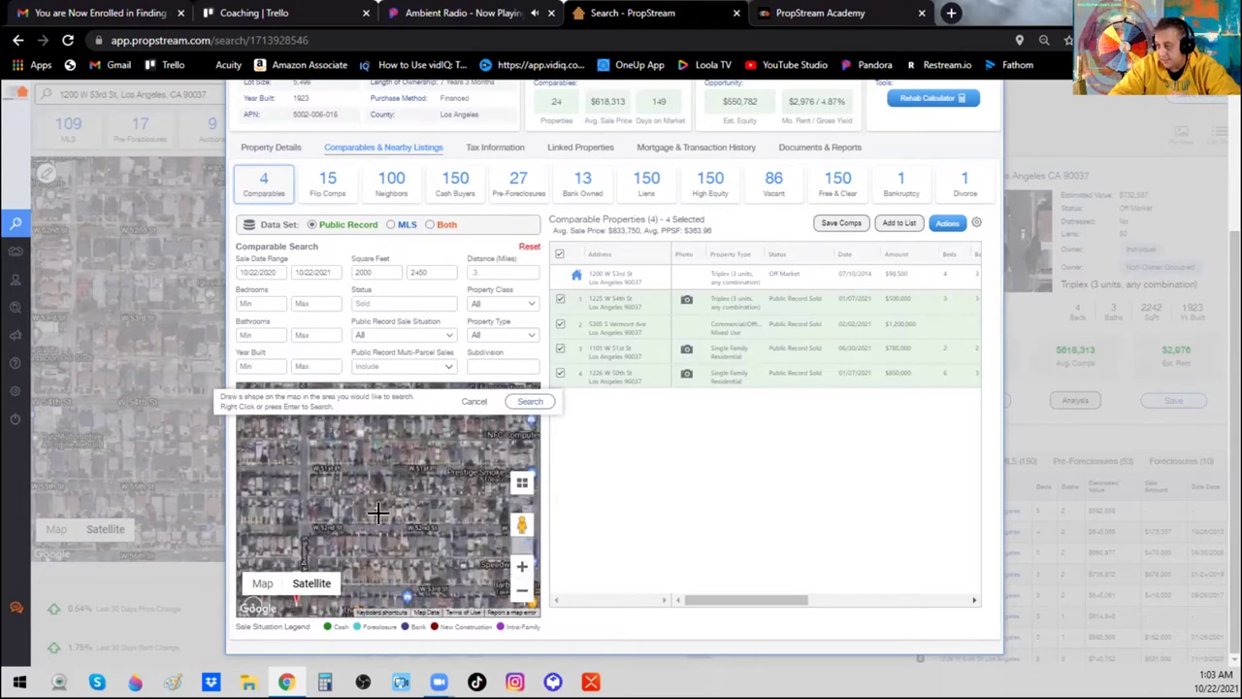
left_click(473, 402)
Draw a search area on the comparables map around the block between W 53rd St and W 54th St containing the subject property, and run the search
left_click_drag(395, 492, 450, 437)
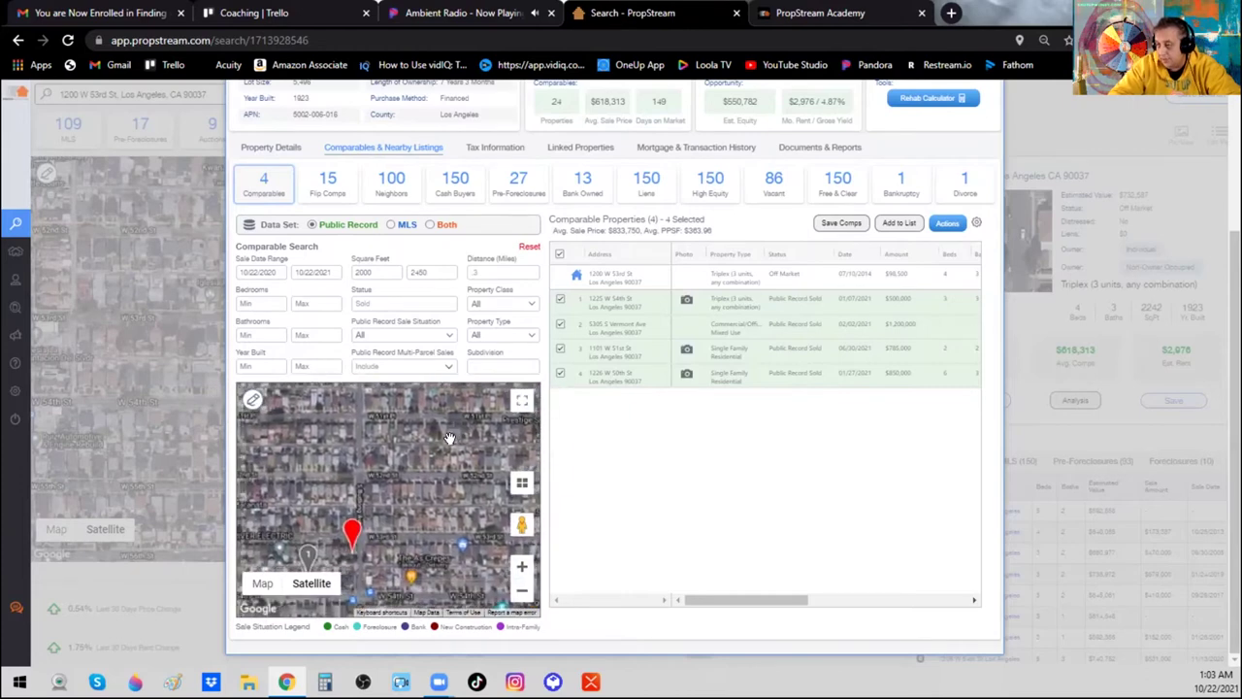
left_click_drag(406, 476, 434, 436)
left_click_drag(401, 483, 420, 450)
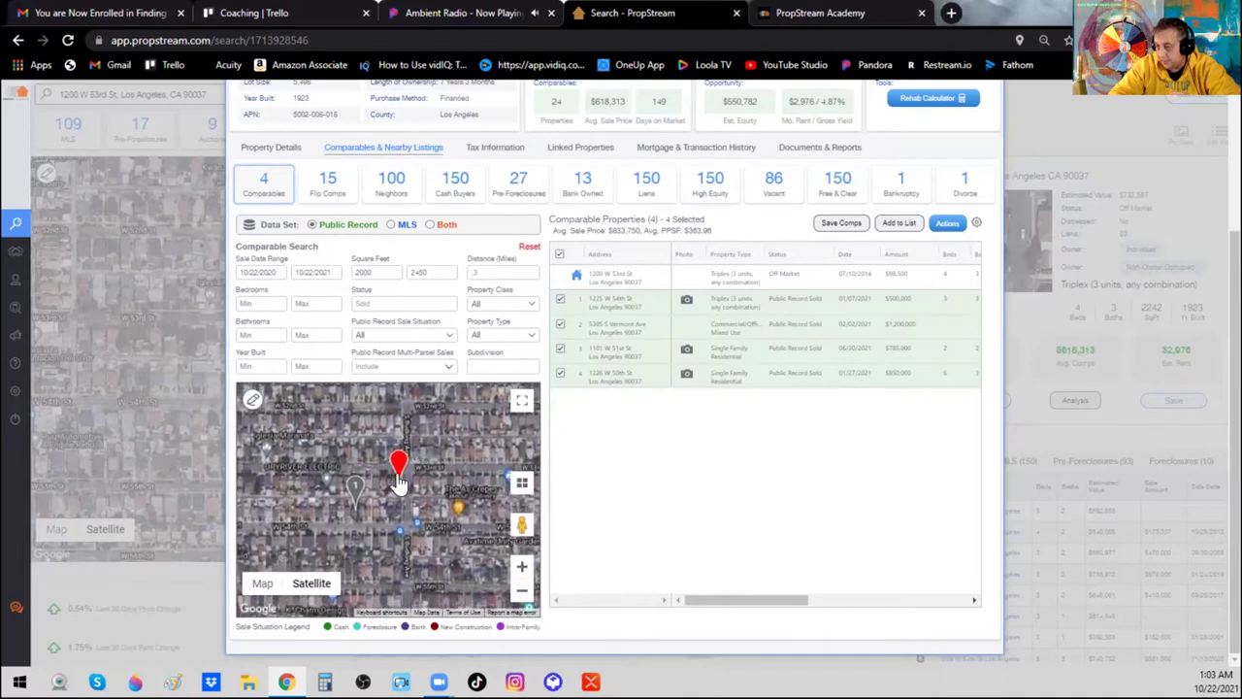
left_click_drag(402, 492, 433, 495)
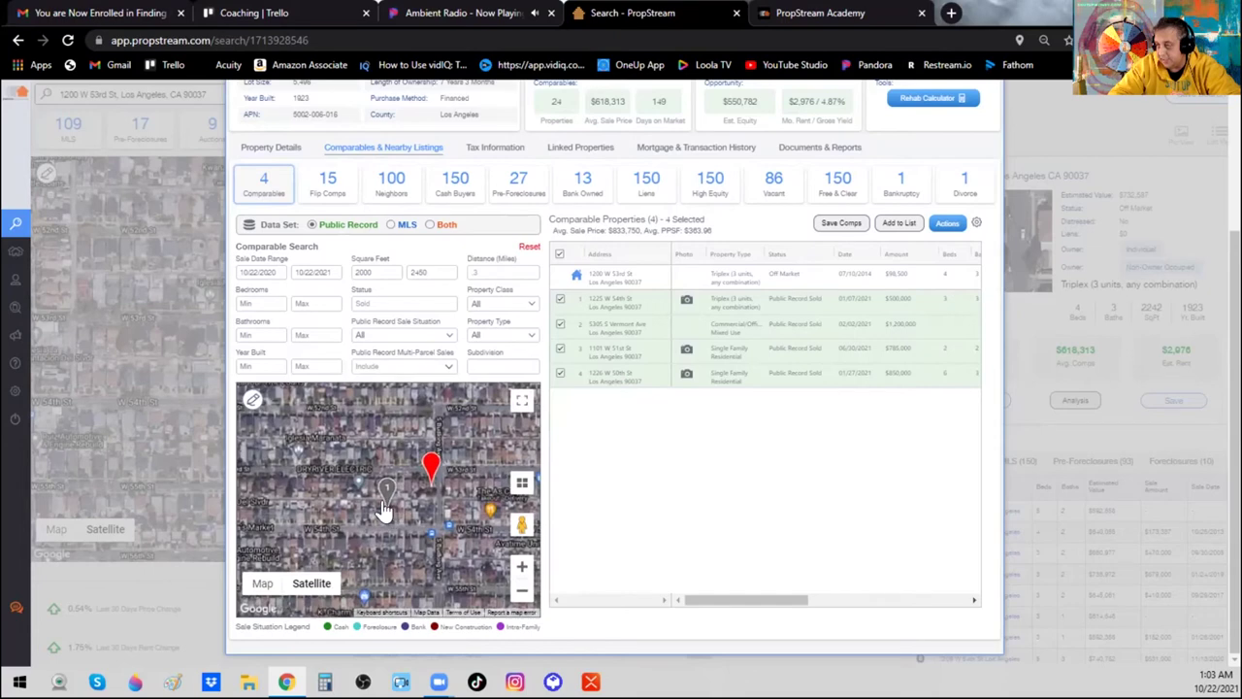
mouse_move(326, 494)
left_mouse_down()
mouse_move(365, 489)
mouse_move(366, 503)
left_mouse_up()
left_click(521, 590)
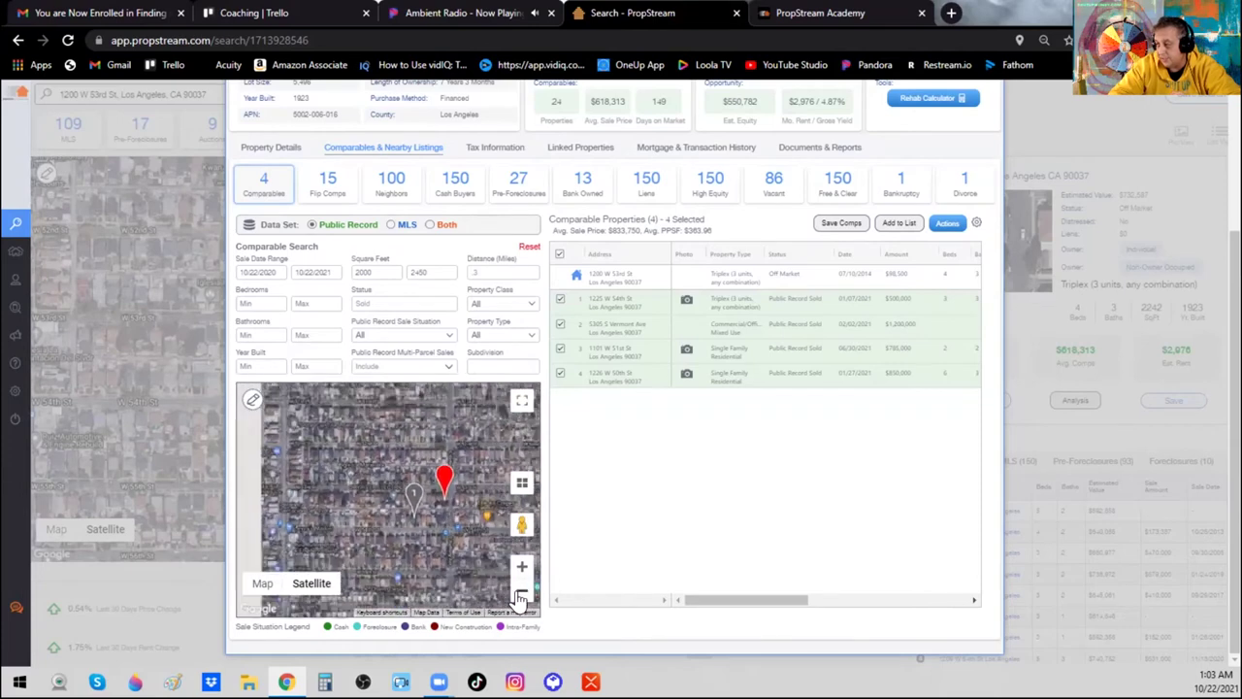
left_click(522, 568)
left_click(521, 568)
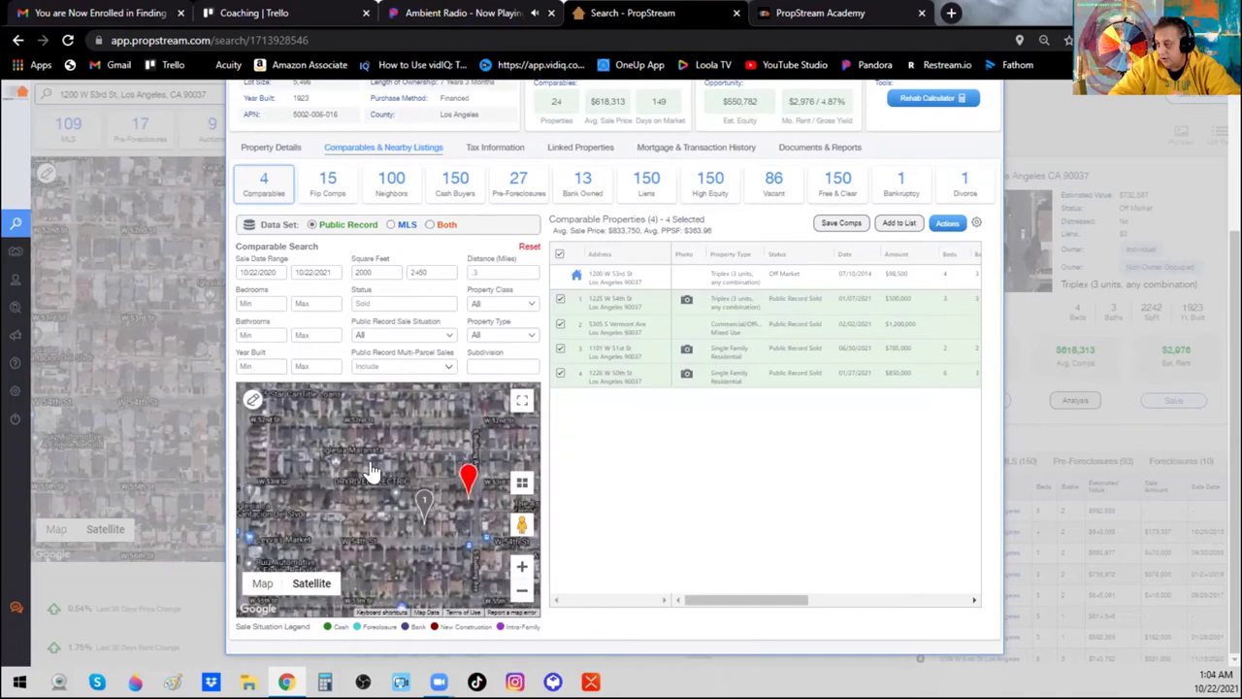
left_click(253, 401)
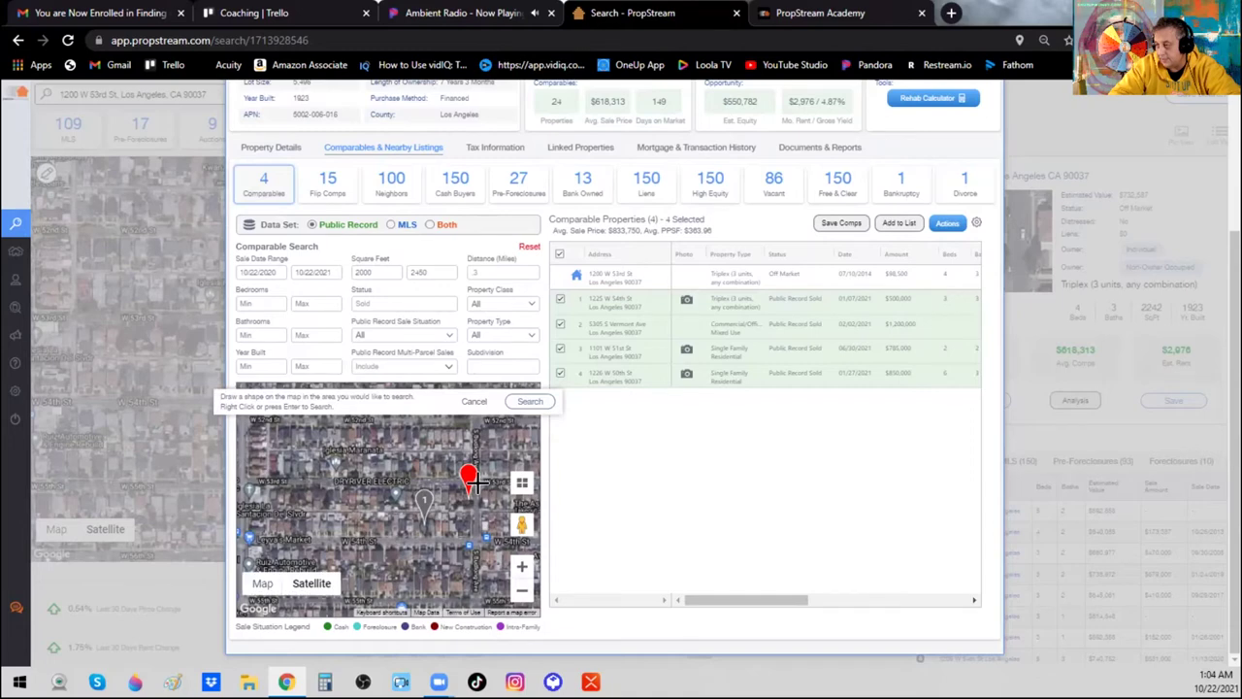
mouse_move(473, 483)
left_mouse_down()
mouse_move(474, 540)
mouse_move(341, 542)
mouse_move(439, 496)
mouse_move(422, 524)
left_mouse_up()
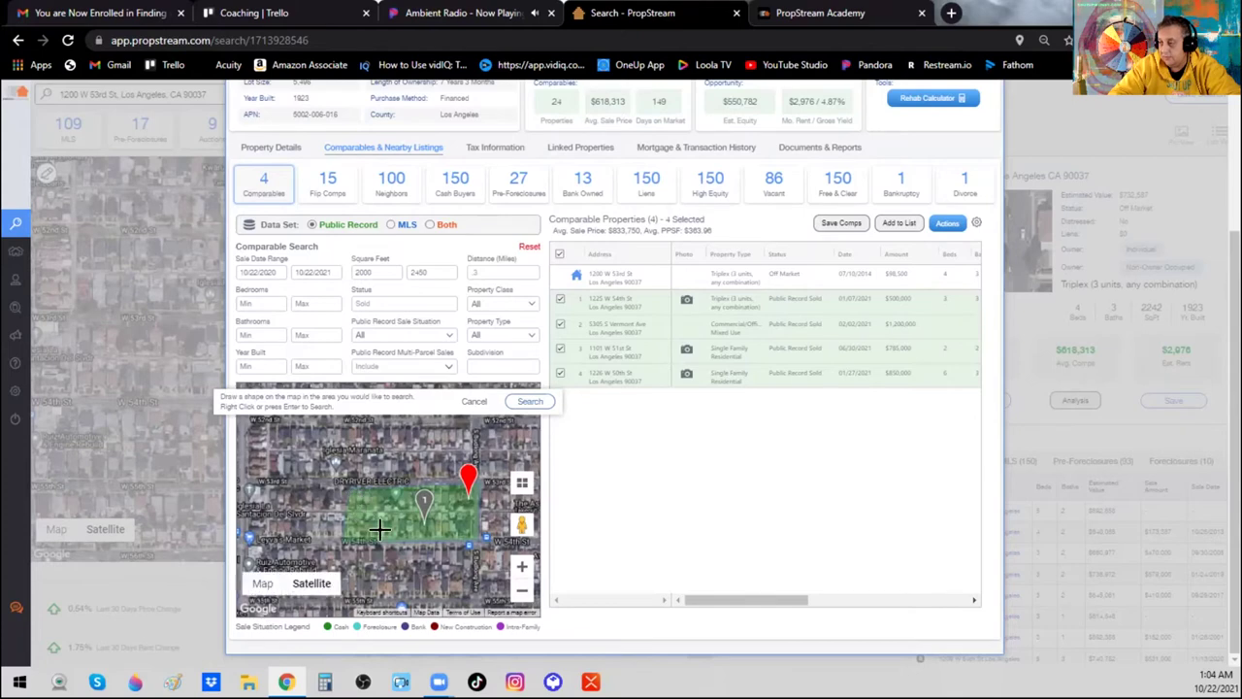
left_click(529, 402)
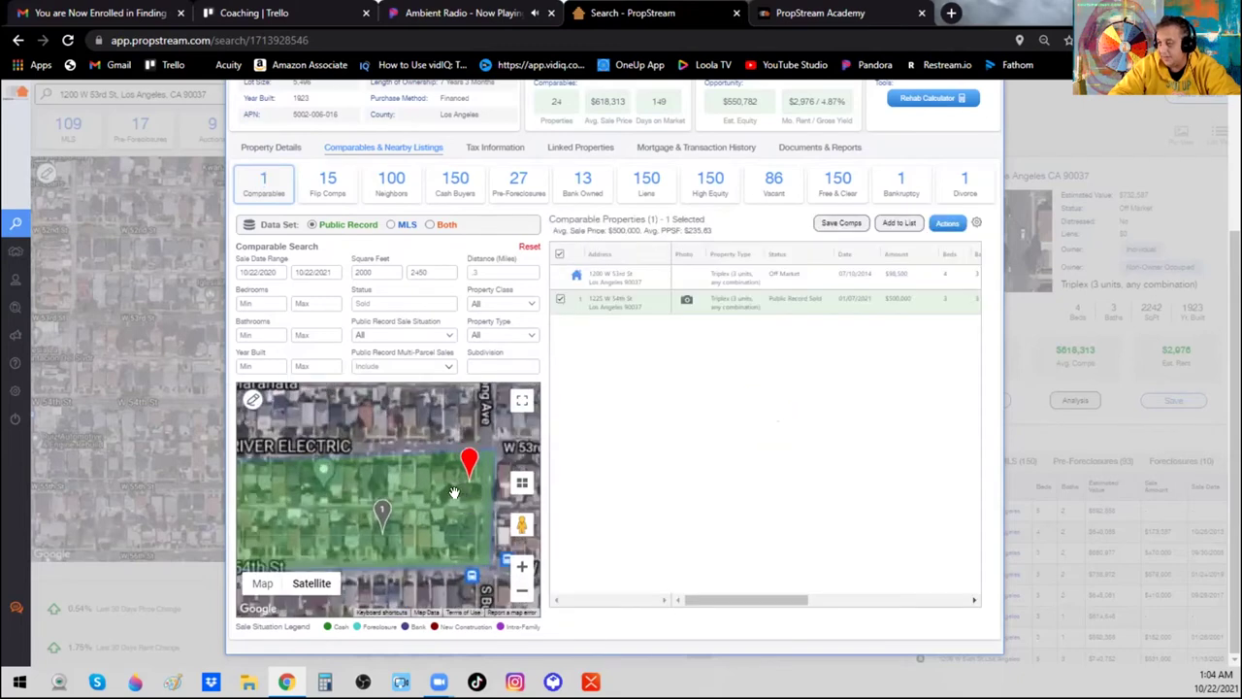
Clear the subdivision filter and reset the whole comparable search to its default criteria
scroll(453, 492, "up", 1)
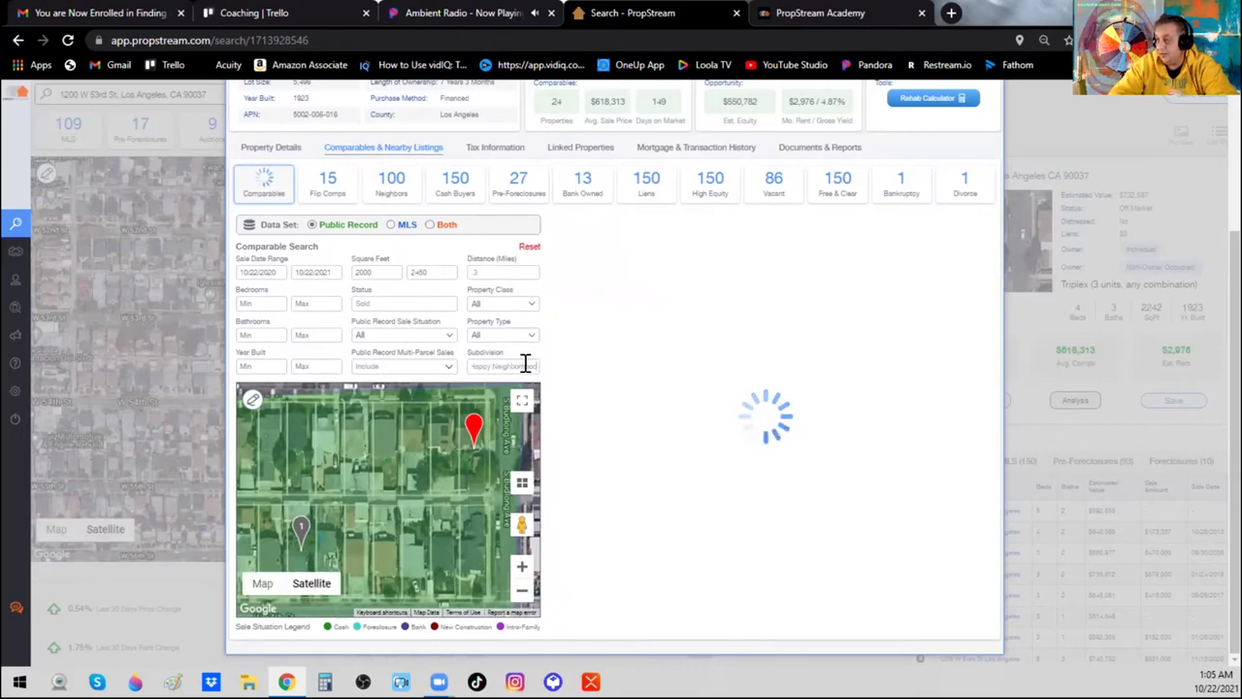
triple_click(525, 365)
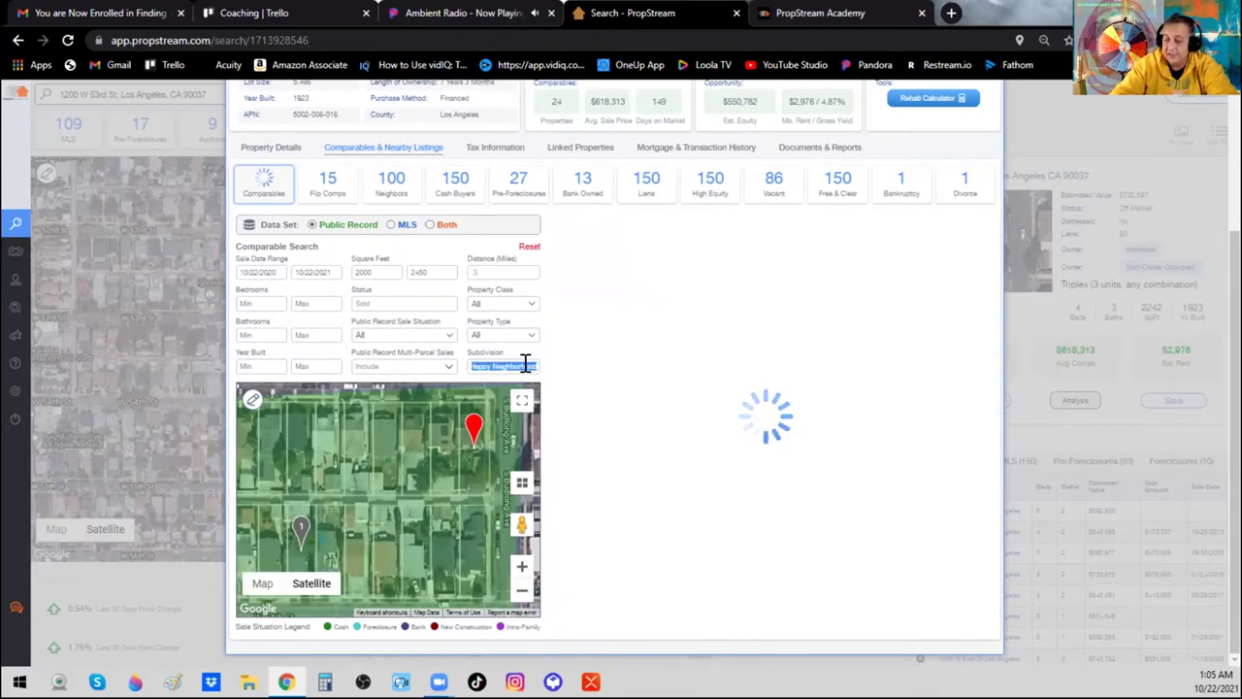
key("BackSpace")
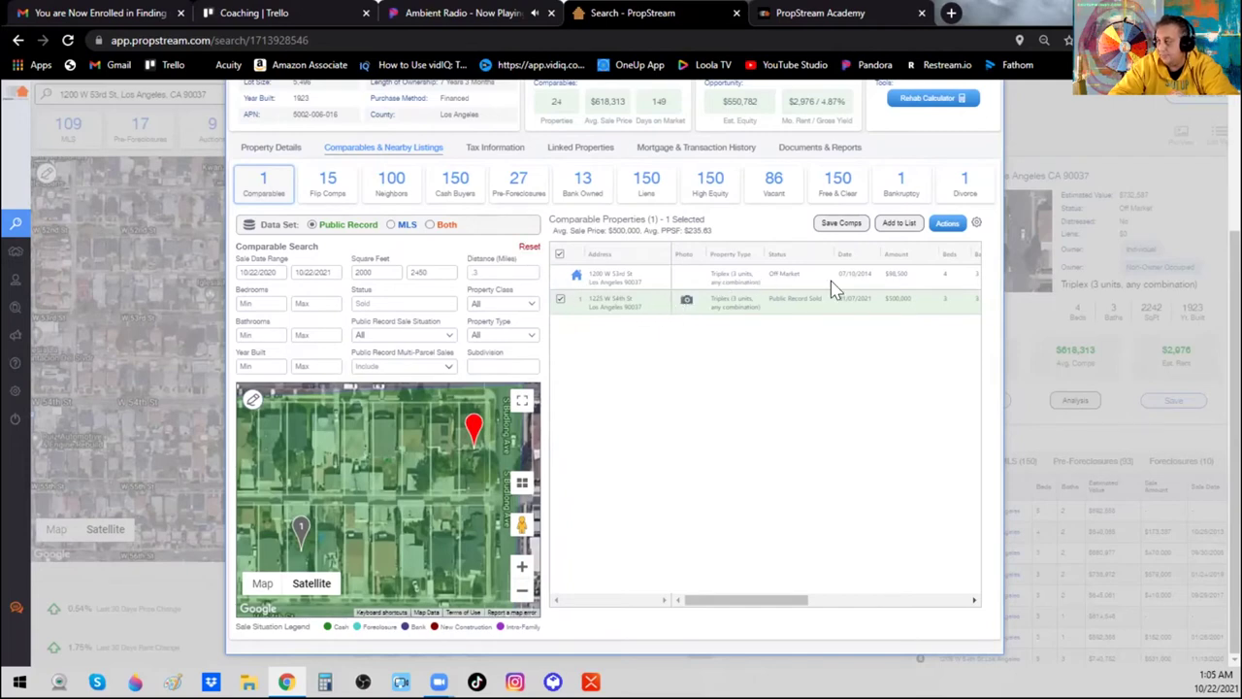
left_click_drag(784, 606, 704, 603)
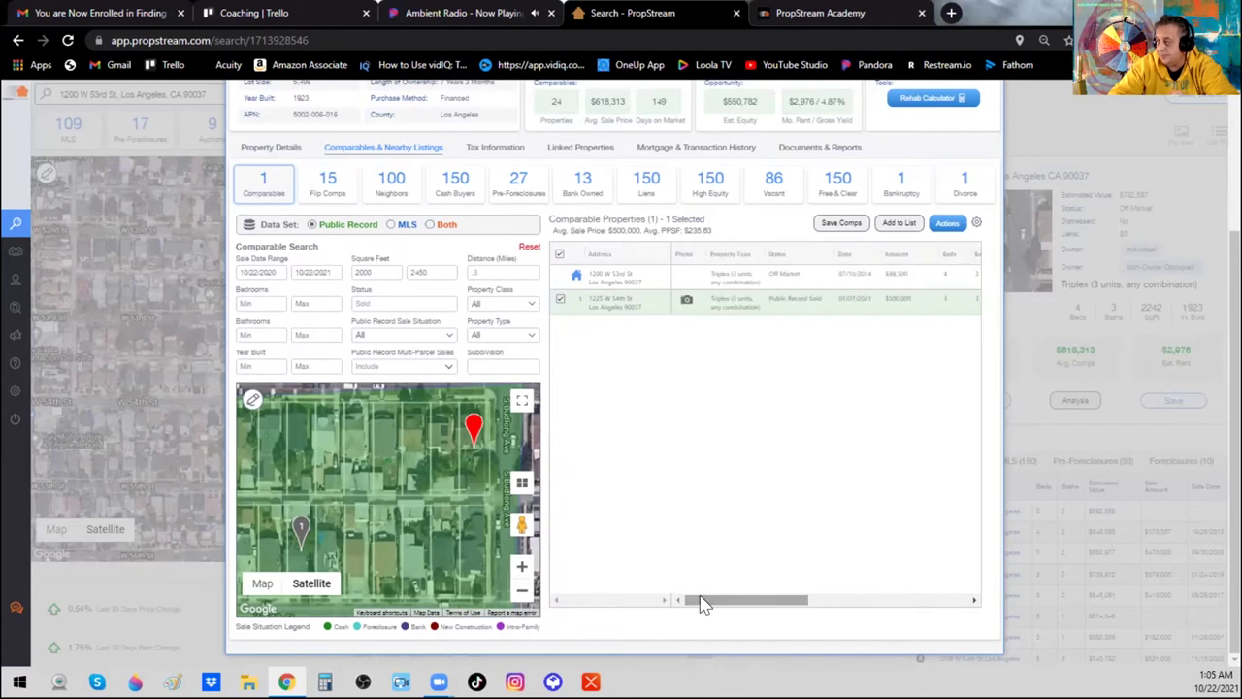
left_click(525, 250)
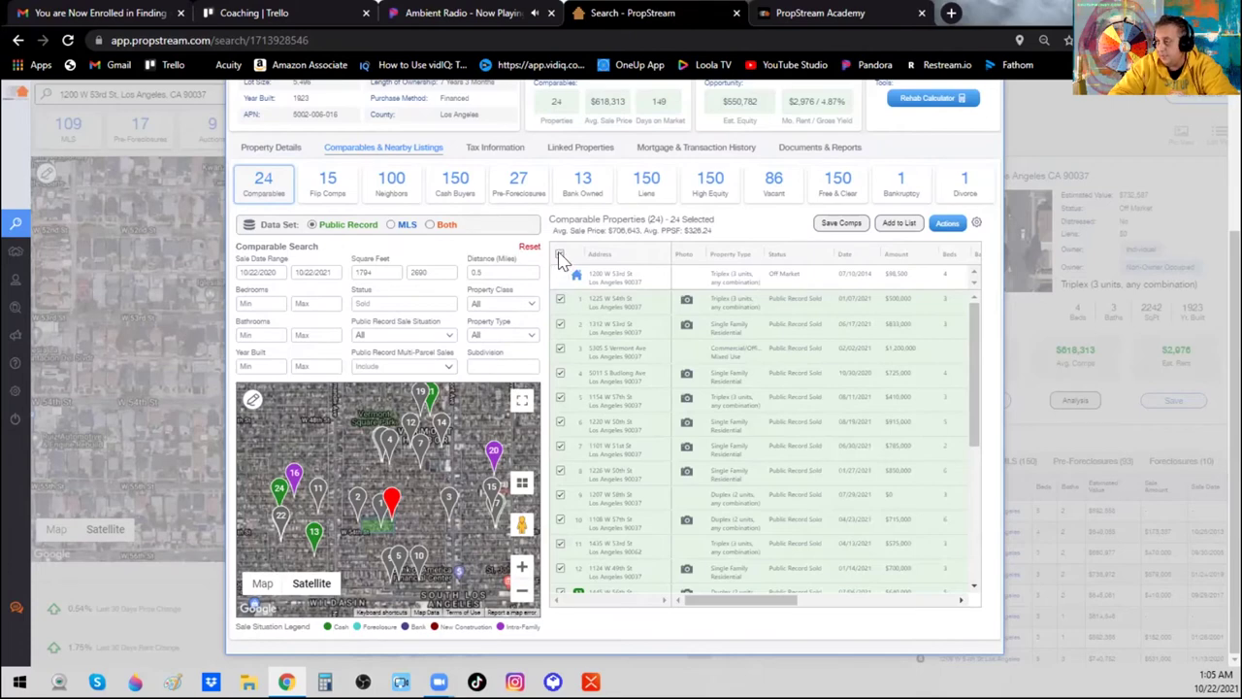
Deselect all comparable properties and select only the first and third ones in the list
left_click(560, 256)
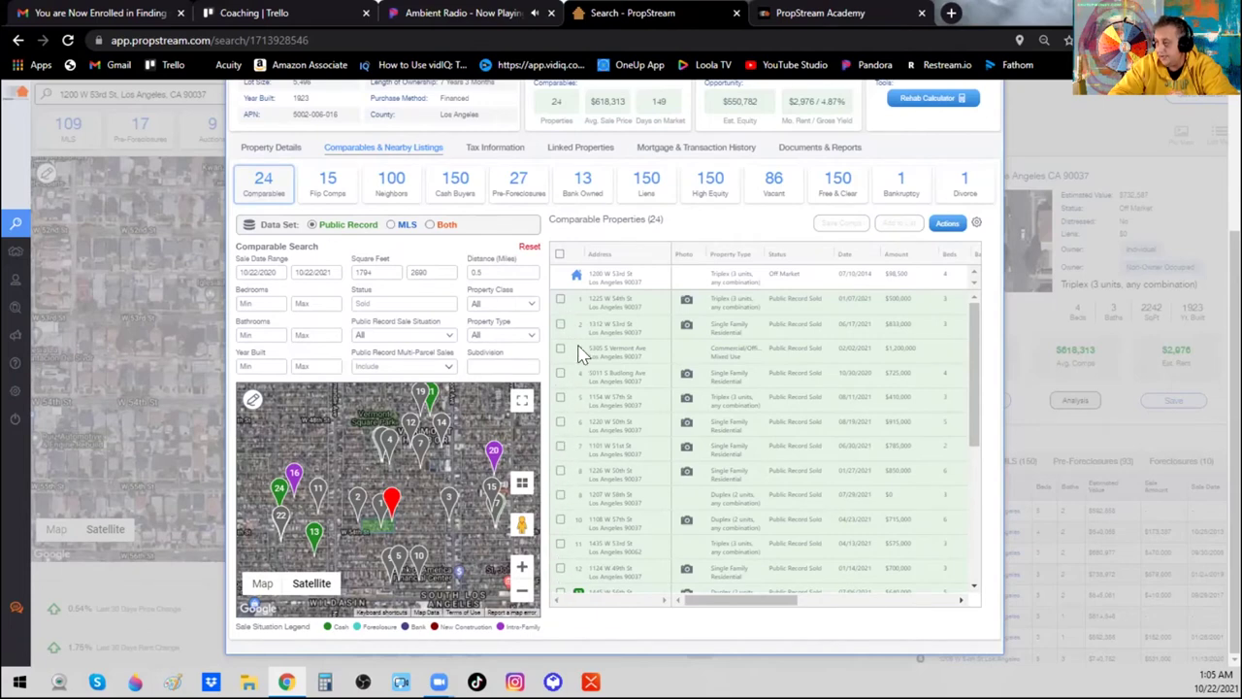
left_click(560, 256)
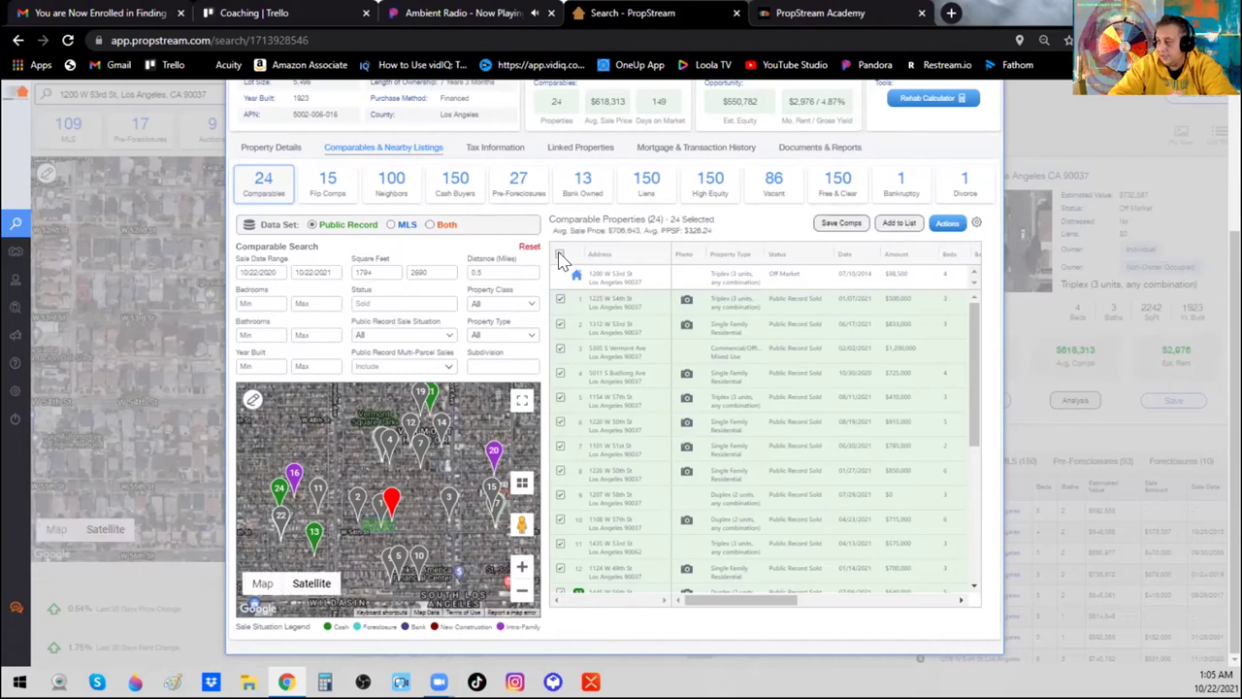
left_click(560, 256)
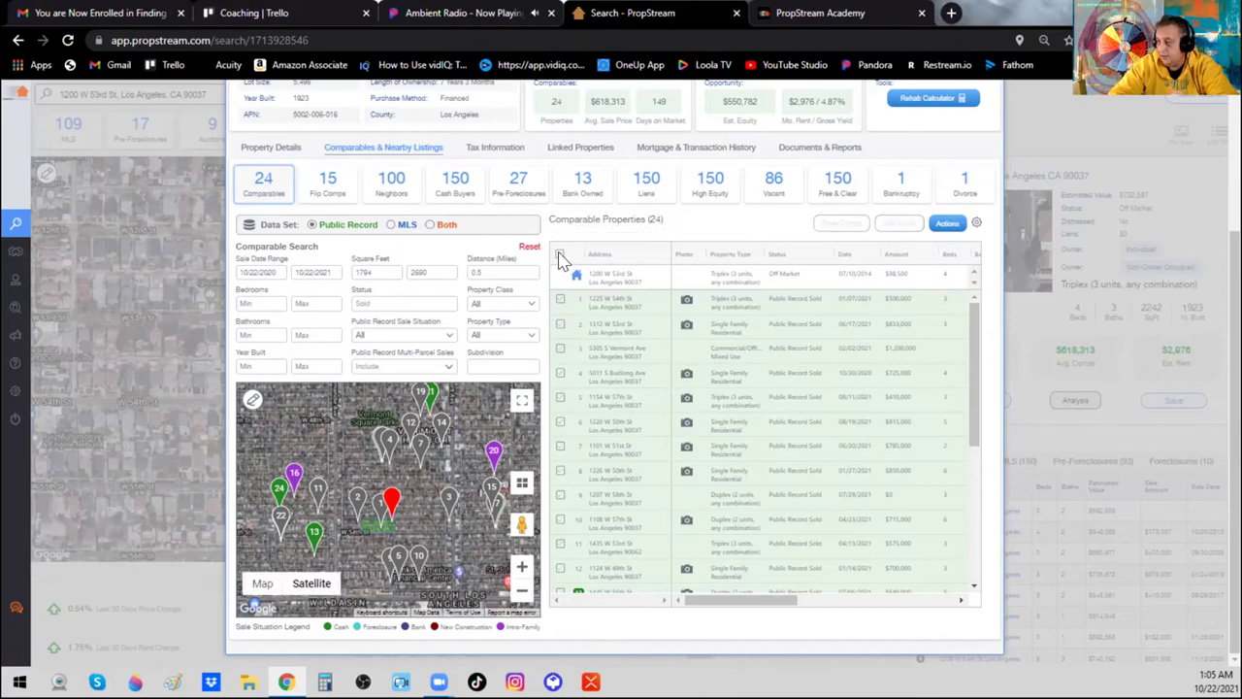
left_click(560, 300)
left_click(560, 349)
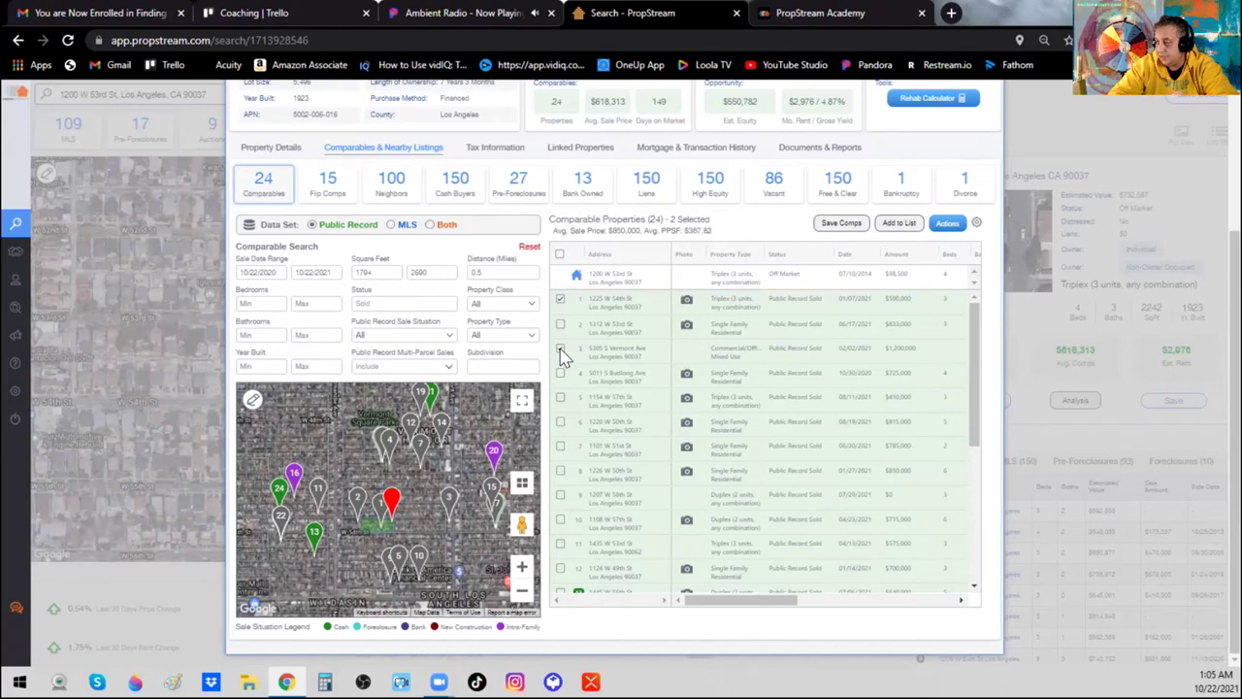
Add the fifth and sixth comparables to the selection and save the comps, saving the subject property to My Properties without assigning a group
left_click(560, 398)
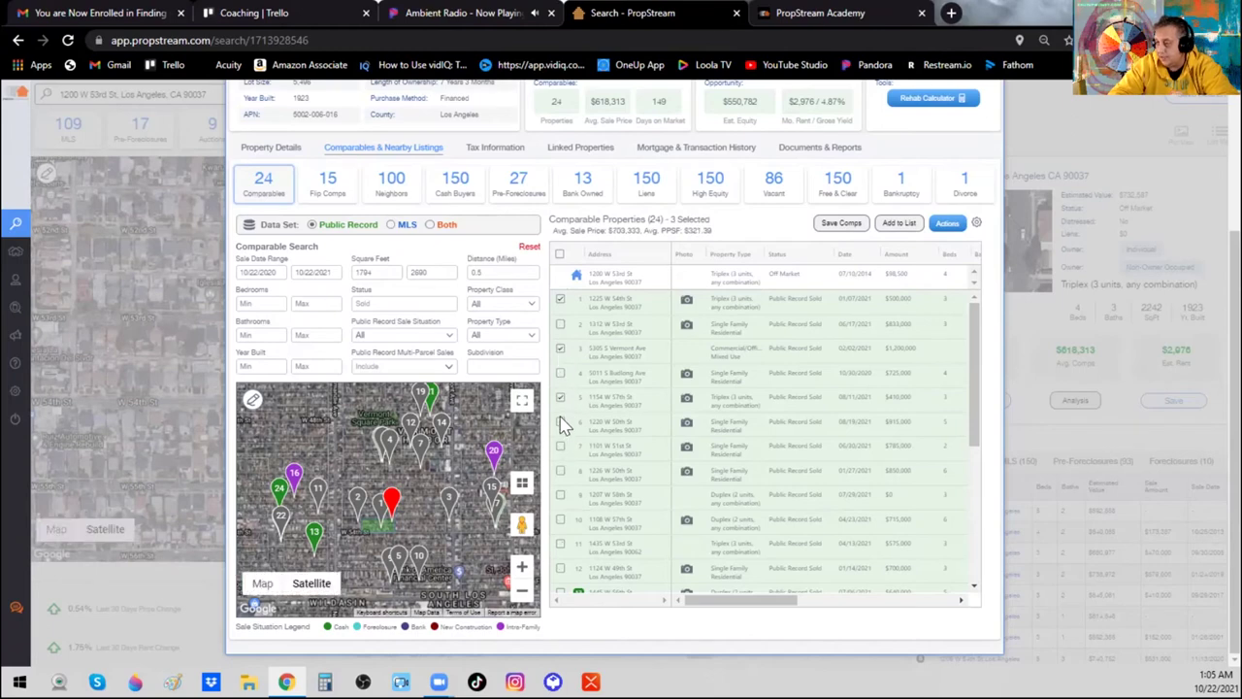
left_click(561, 423)
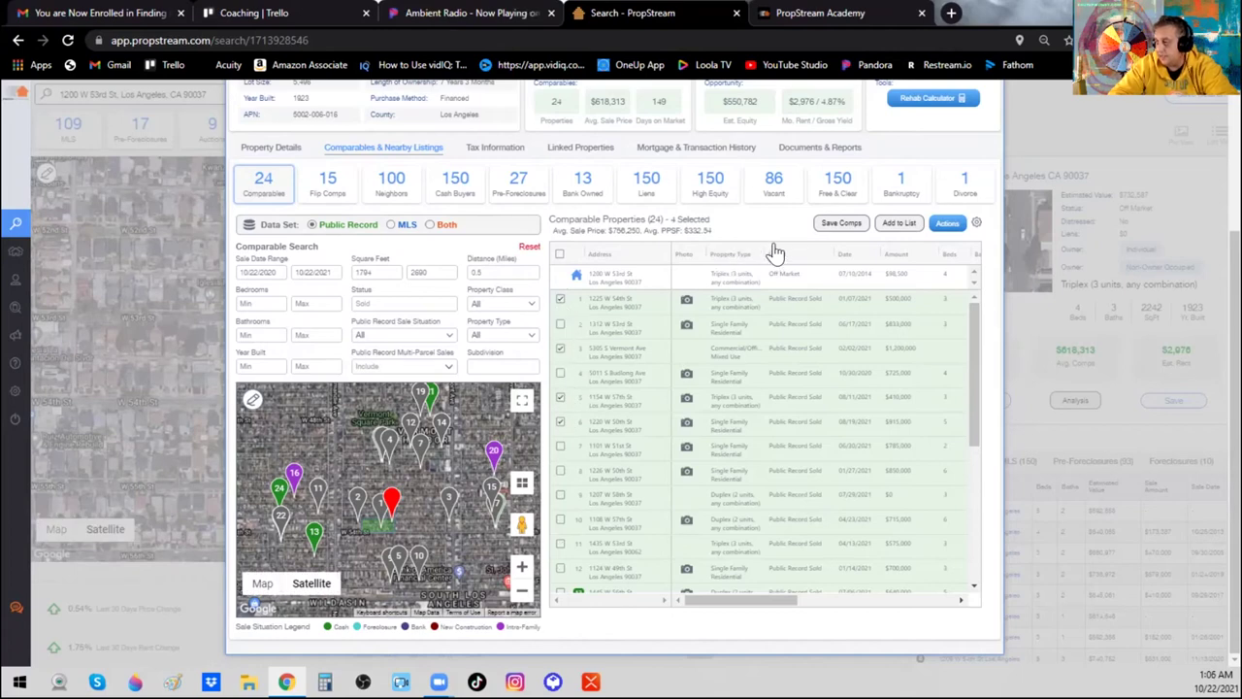
left_click(848, 226)
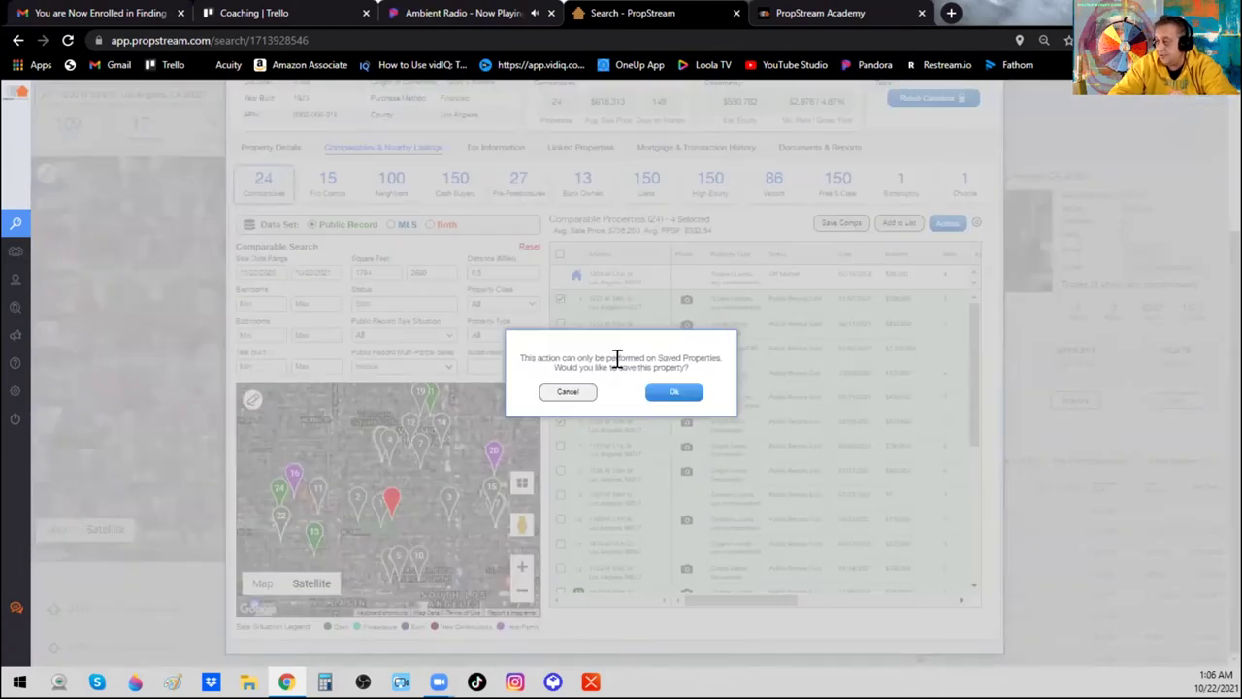
left_click(674, 394)
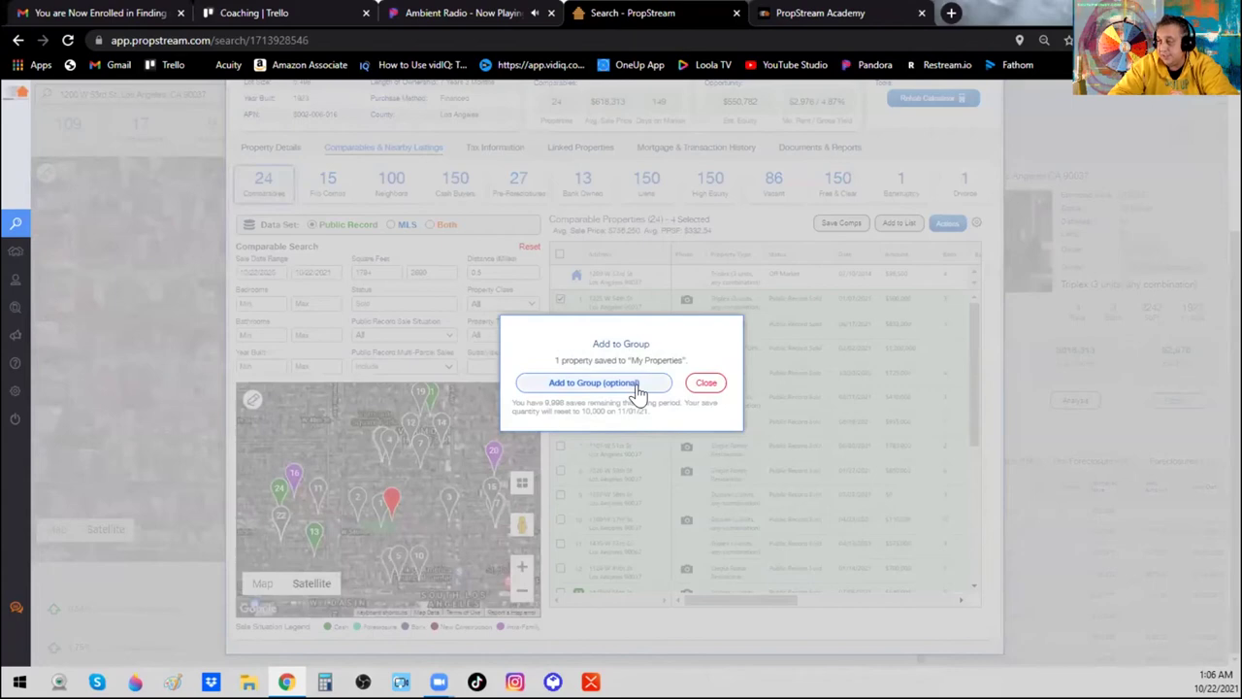
left_click(639, 389)
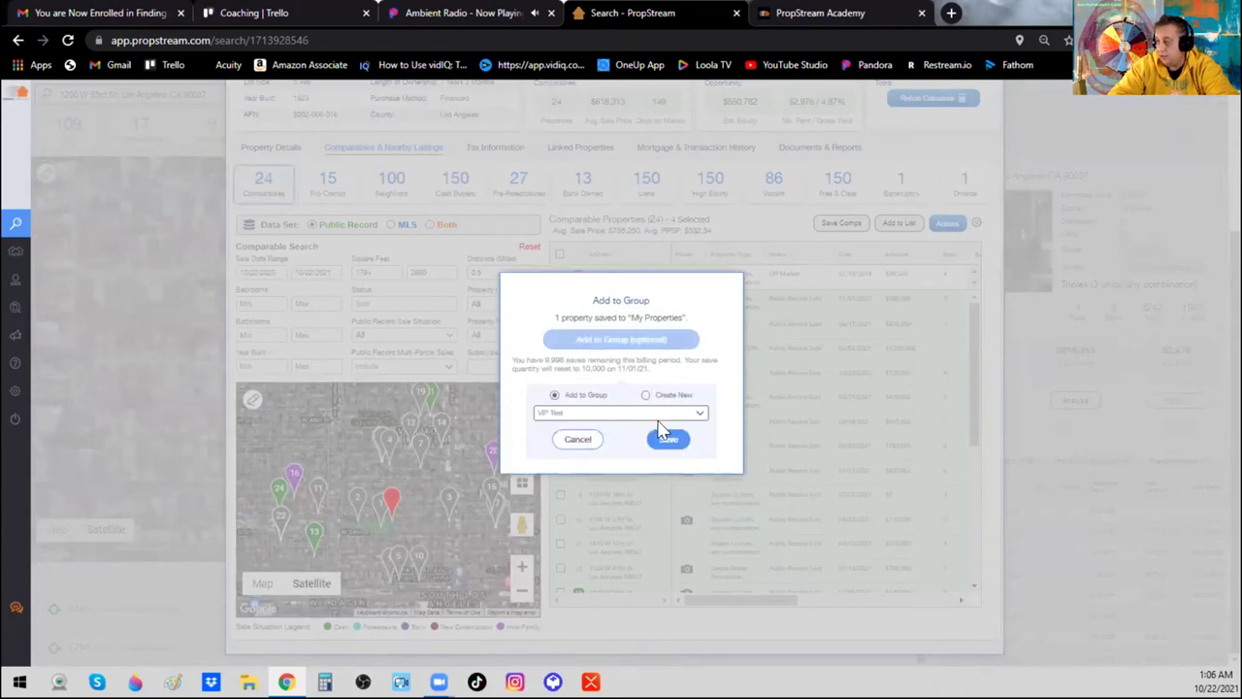
left_click(666, 442)
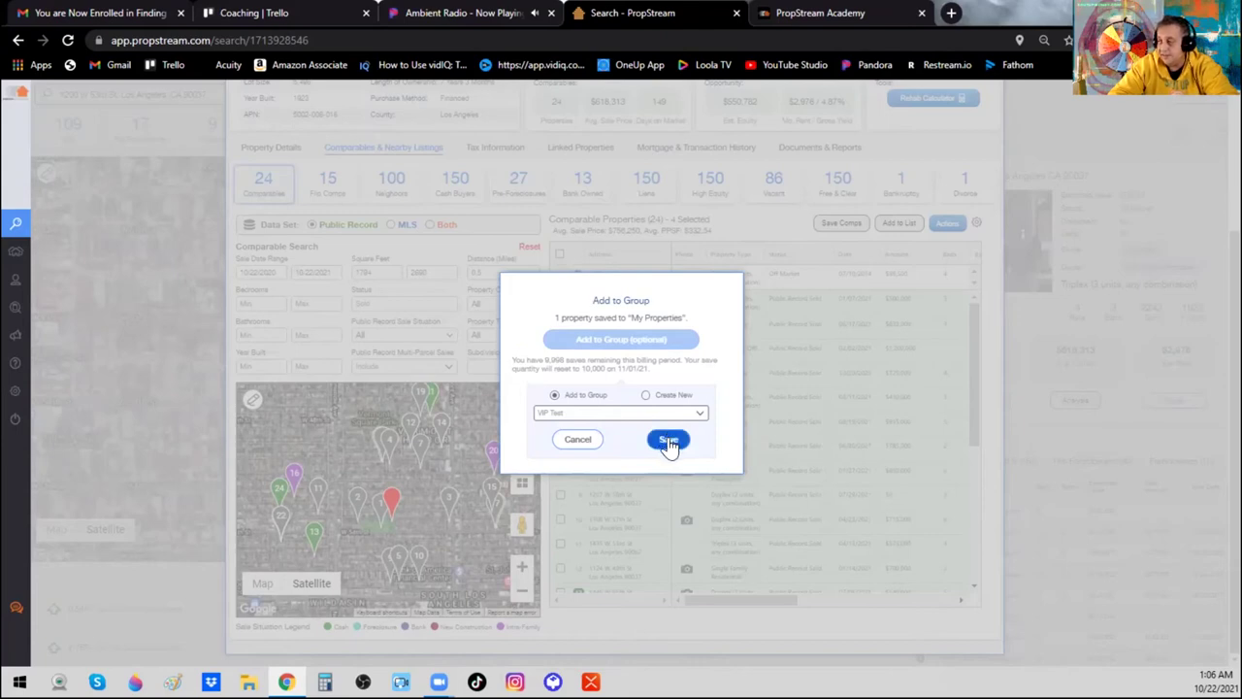
left_click(580, 439)
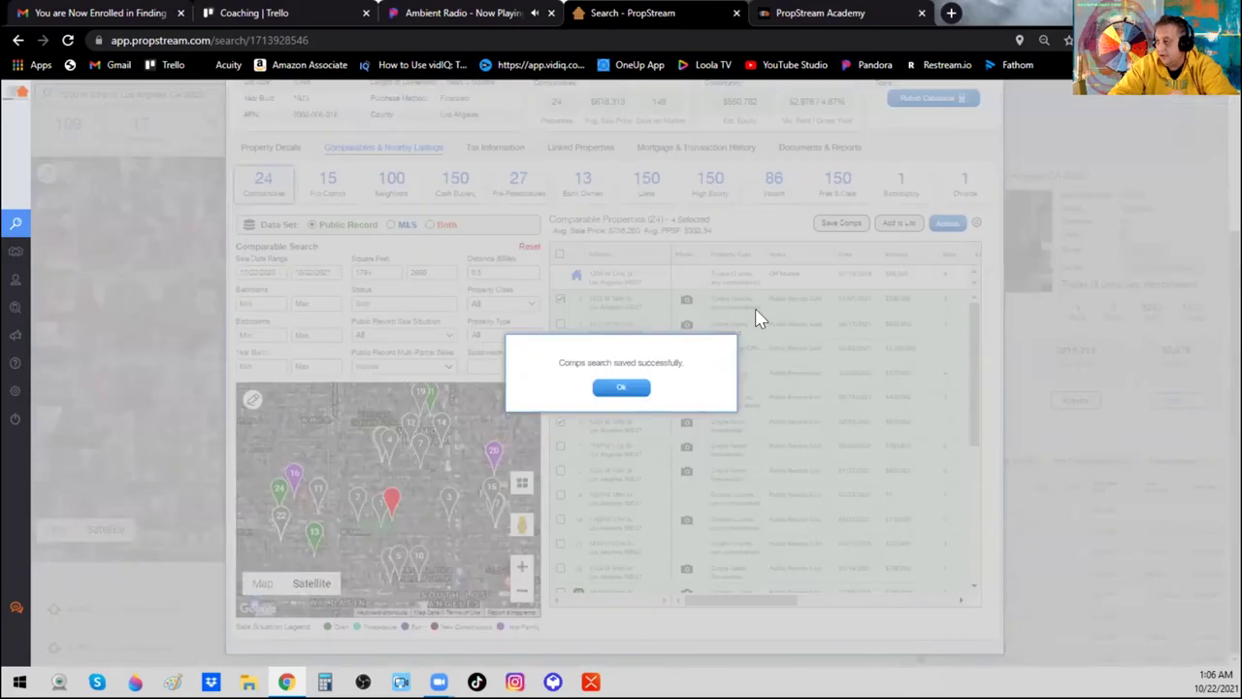
left_click(621, 389)
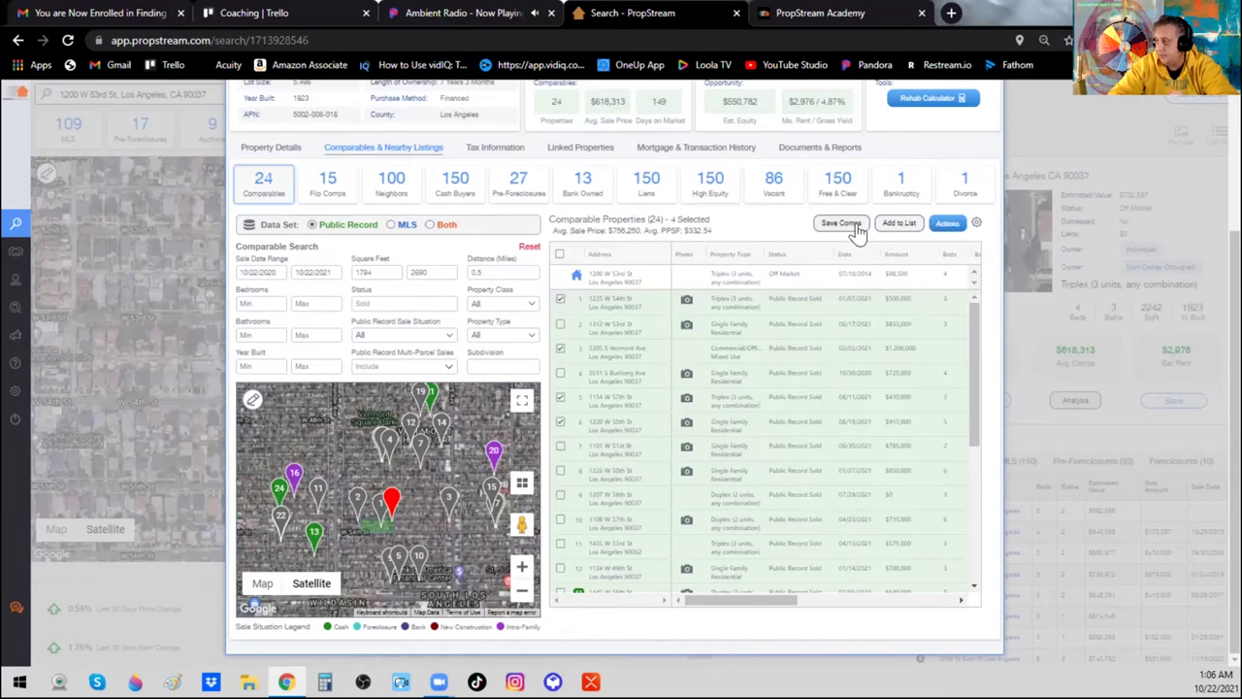
Generate the comp report for the selected comparables and open the downloaded PDF
left_click(947, 225)
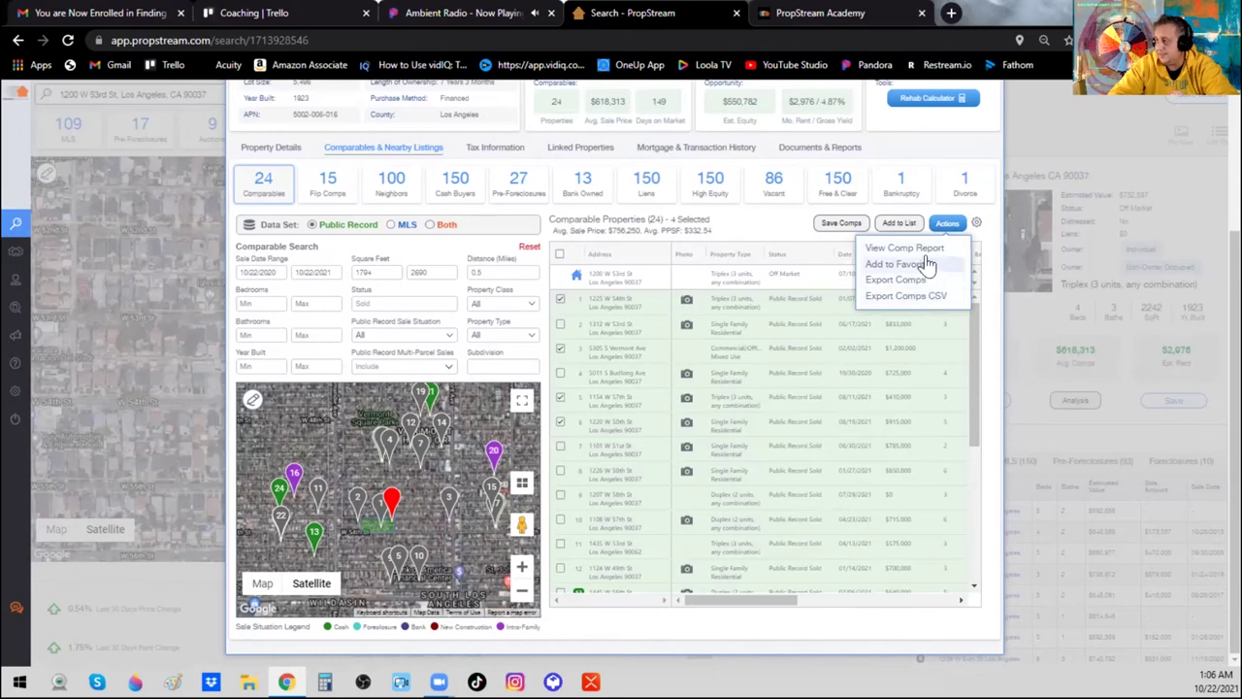
left_click(929, 253)
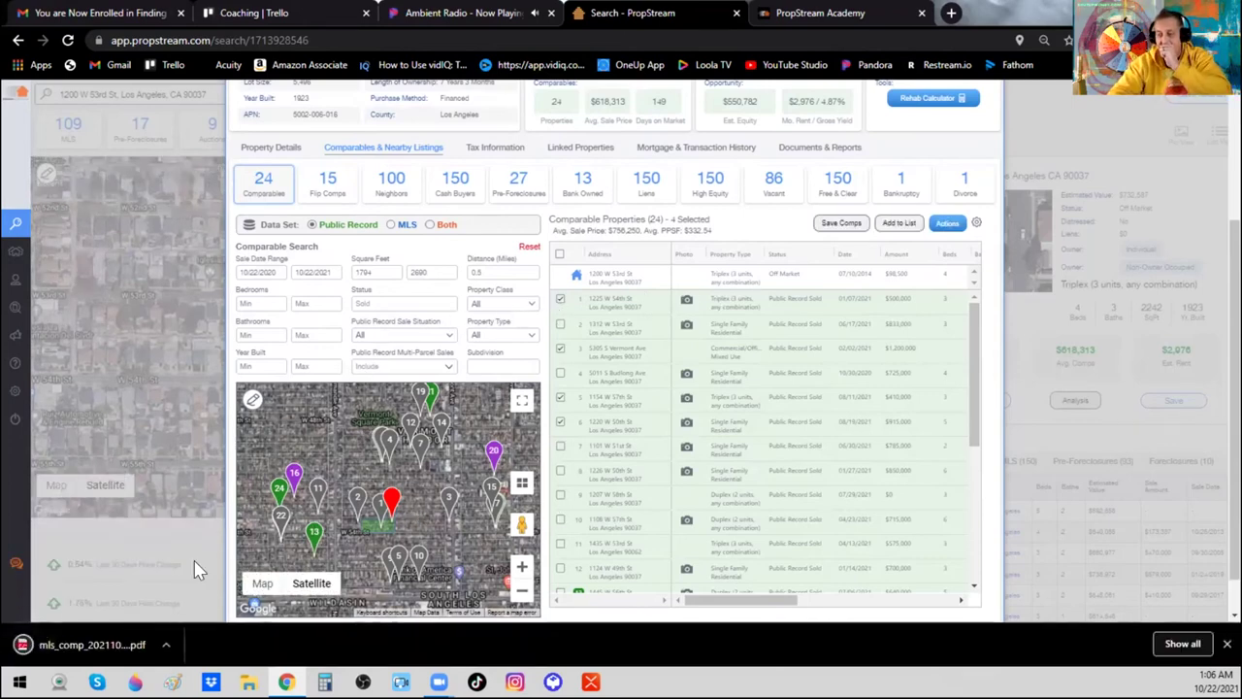
left_click(94, 644)
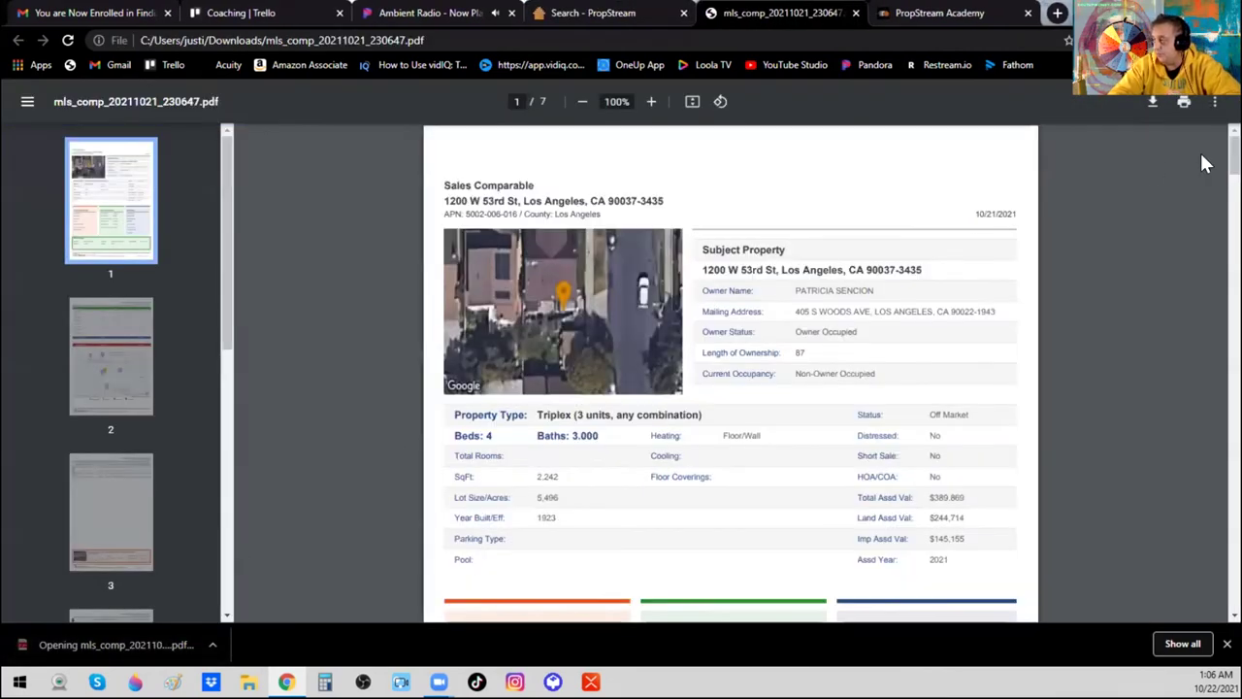
Review the comp report's subject details, search criteria, sold comps summary, map and individual comparable entries, and close the report
scroll(730, 388, "down", 4)
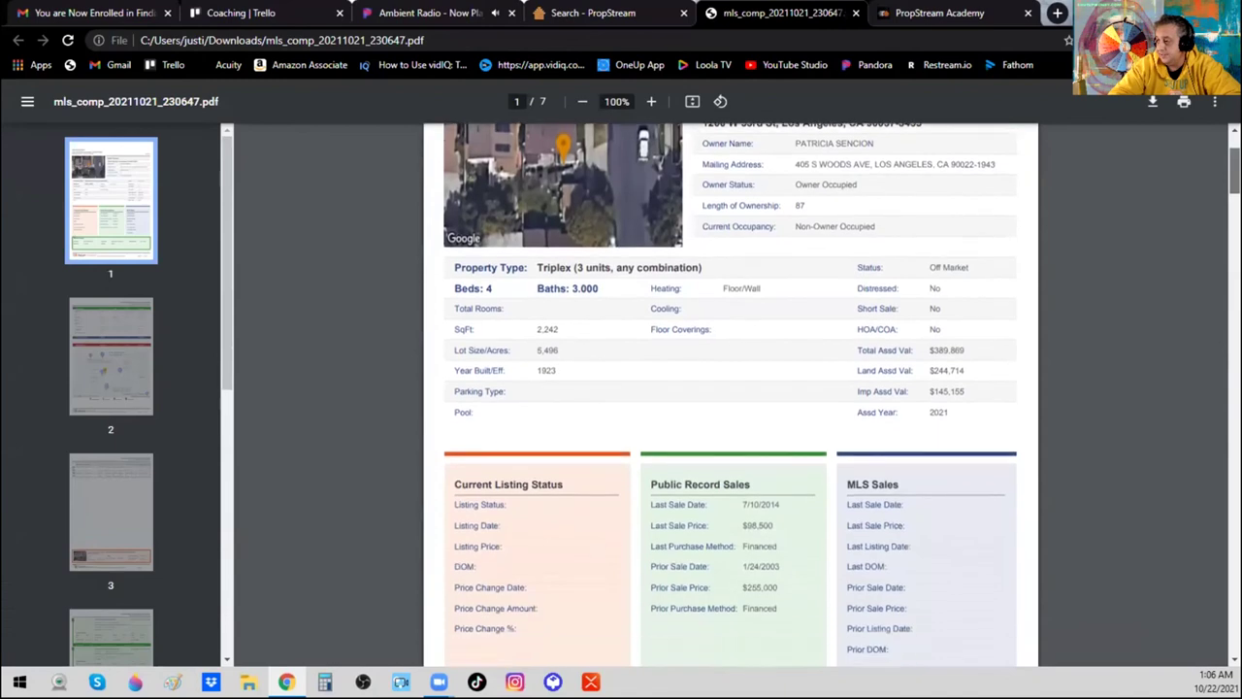
scroll(730, 388, "down", 5)
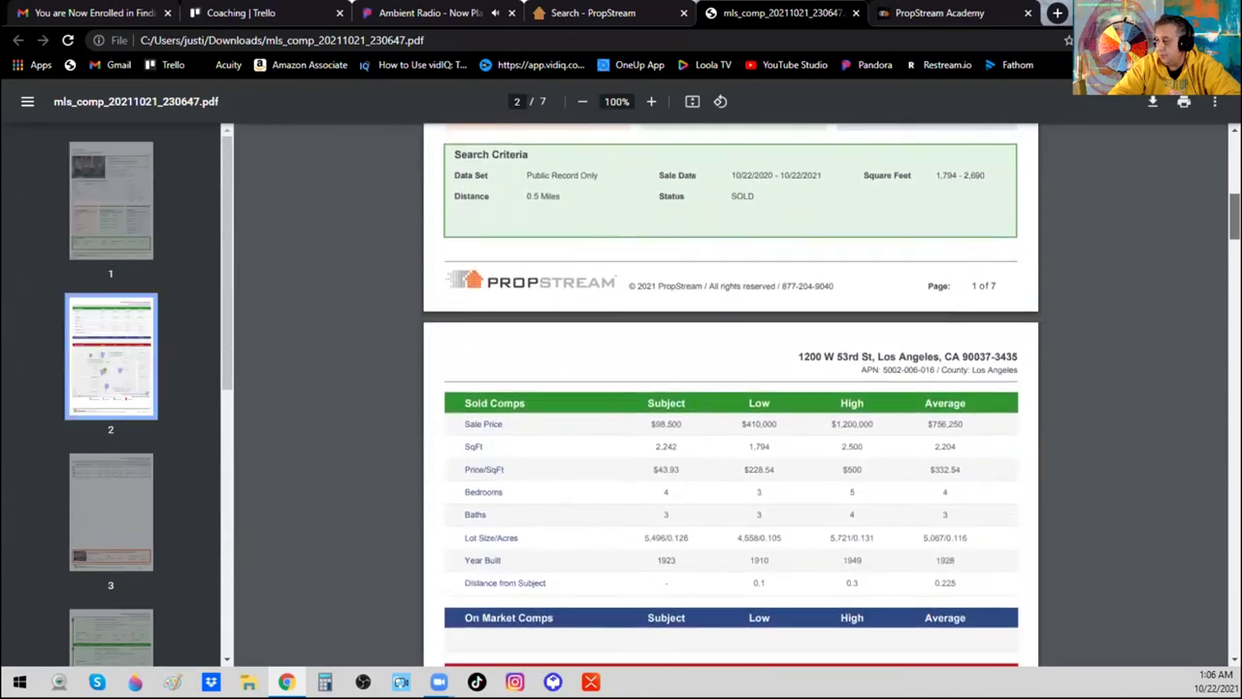
scroll(729, 389, "down", 5)
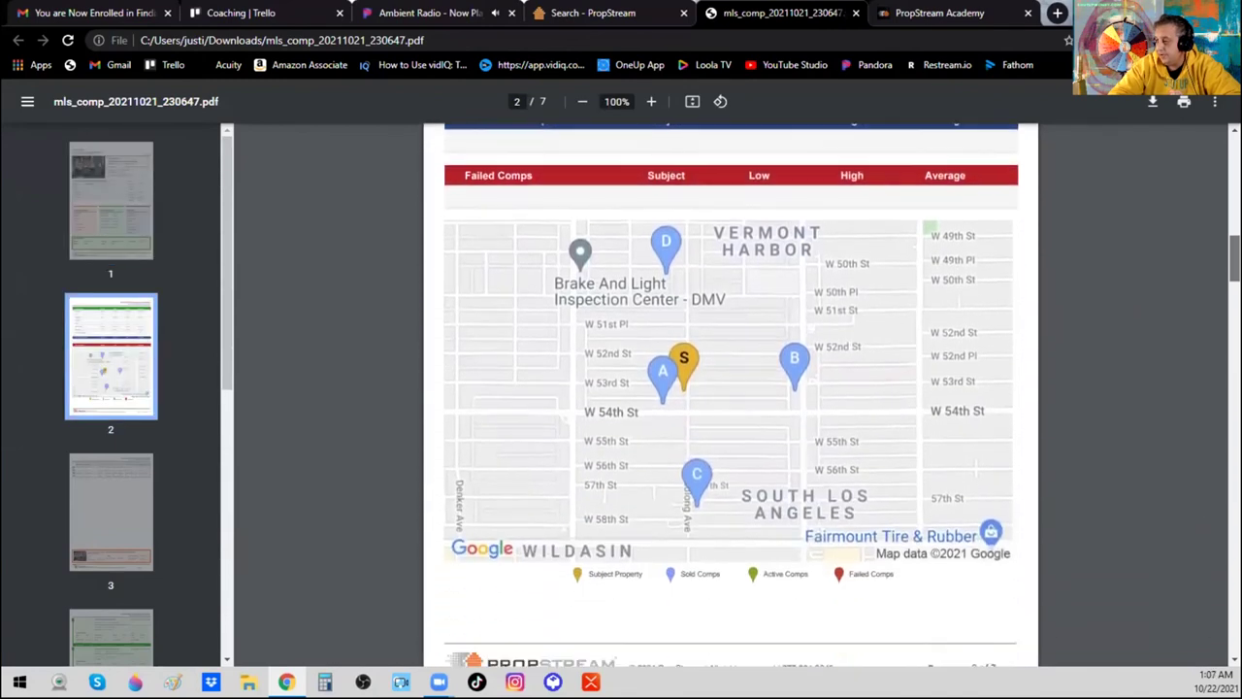
scroll(730, 388, "up", 2)
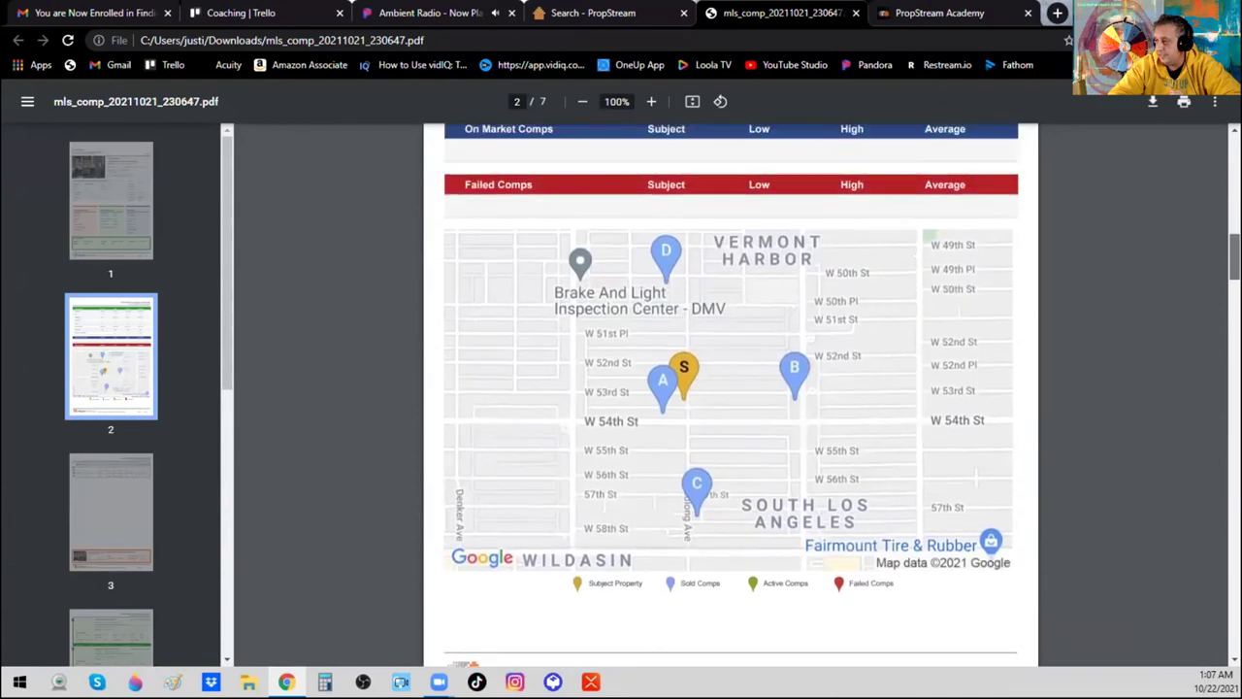
scroll(730, 388, "down", 4)
scroll(729, 389, "down", 3)
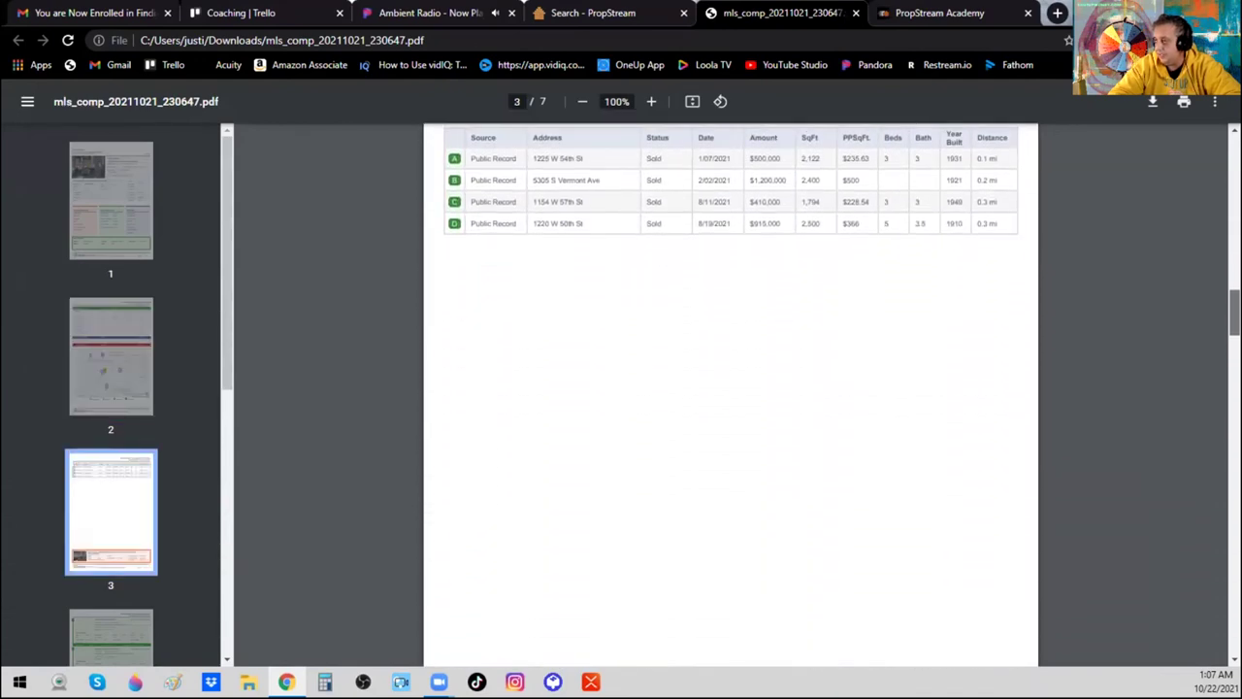
scroll(729, 388, "down", 9)
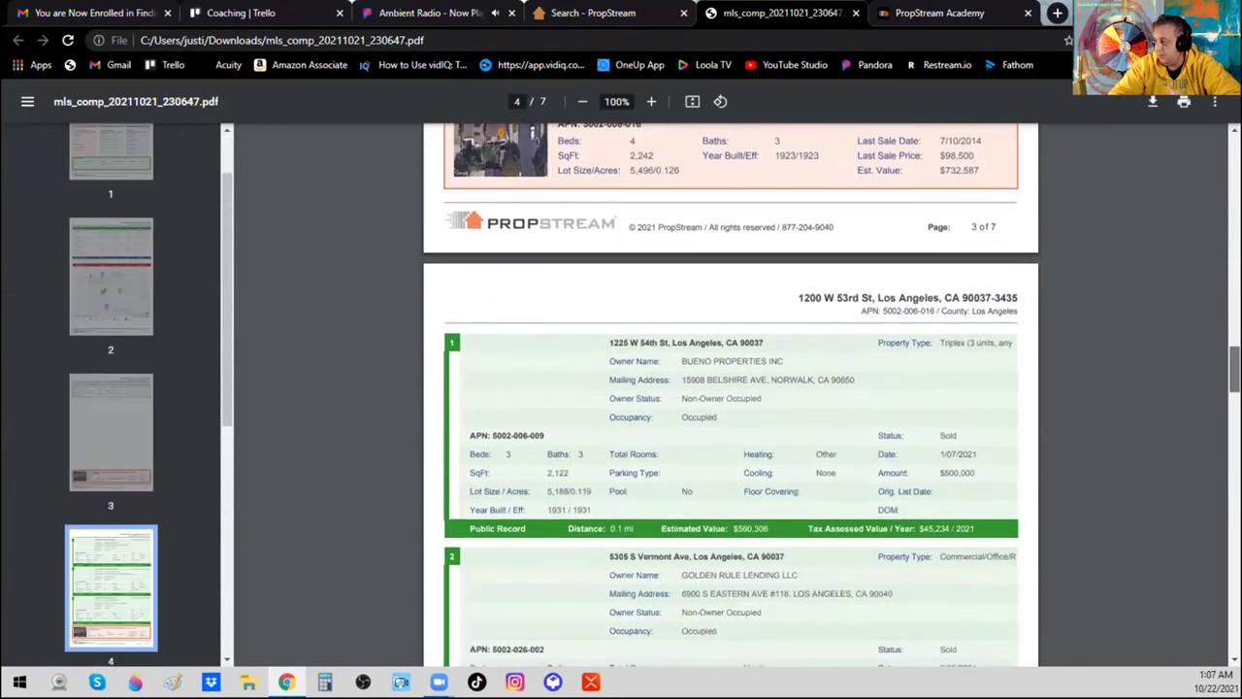
scroll(730, 388, "down", 4)
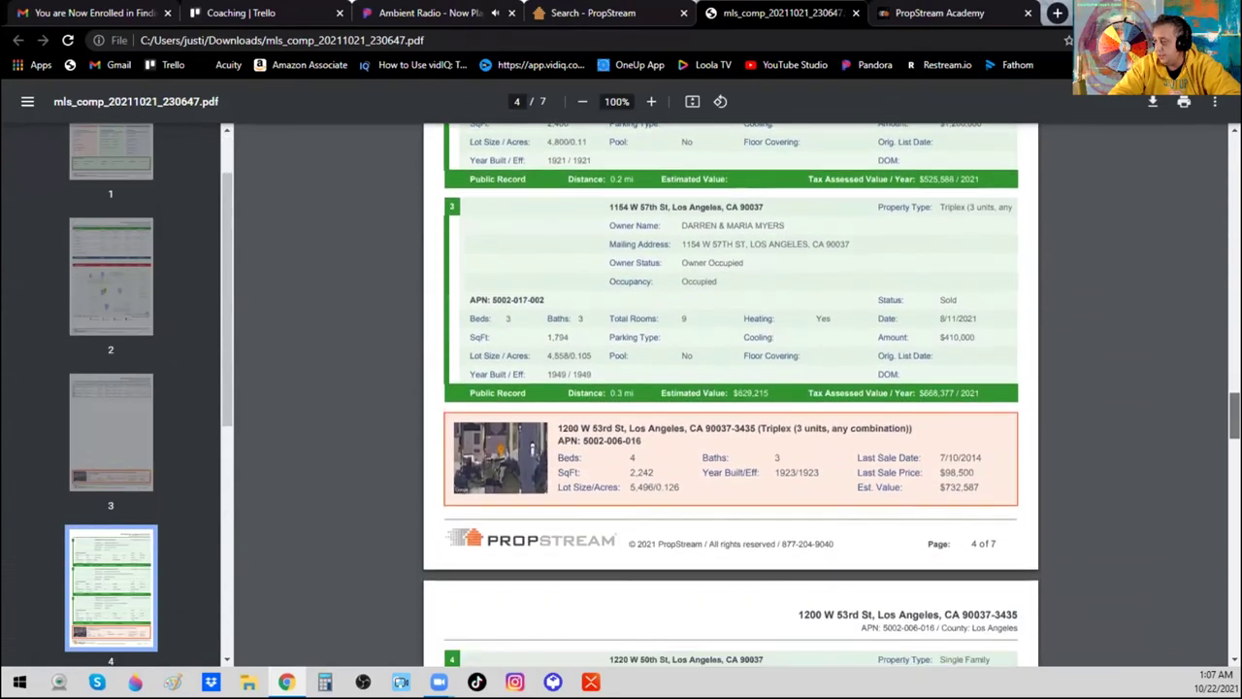
scroll(730, 389, "down", 1)
scroll(730, 388, "up", 15)
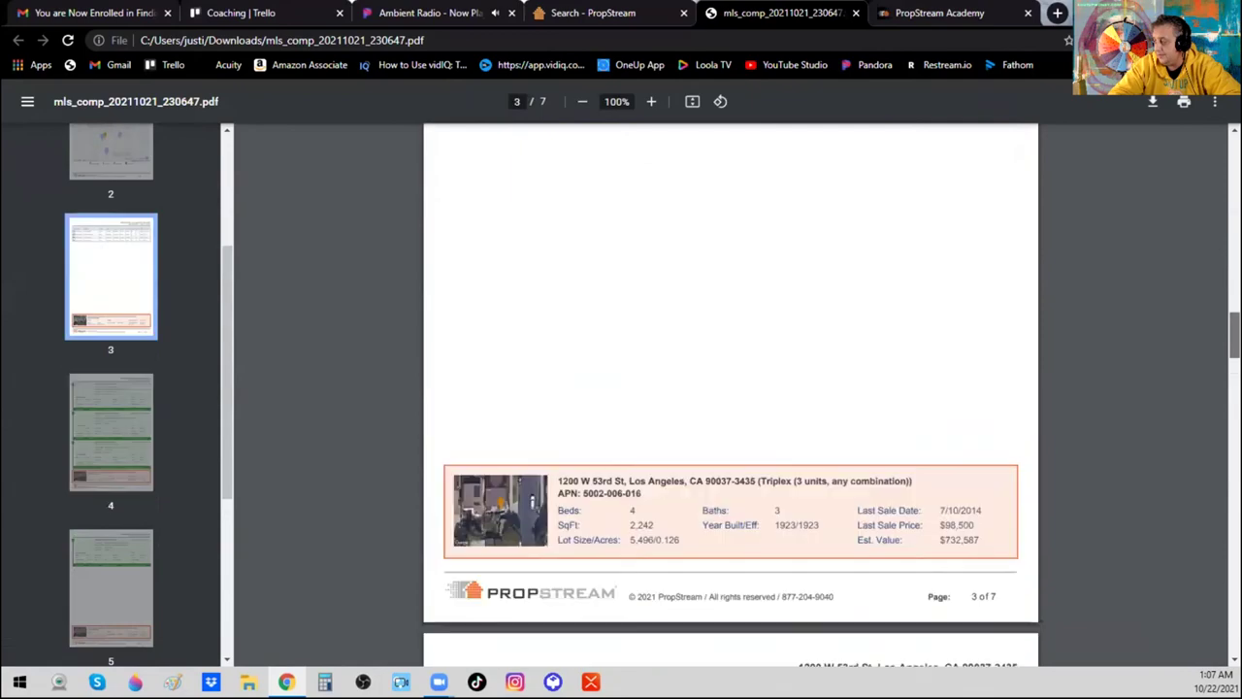
scroll(730, 389, "up", 20)
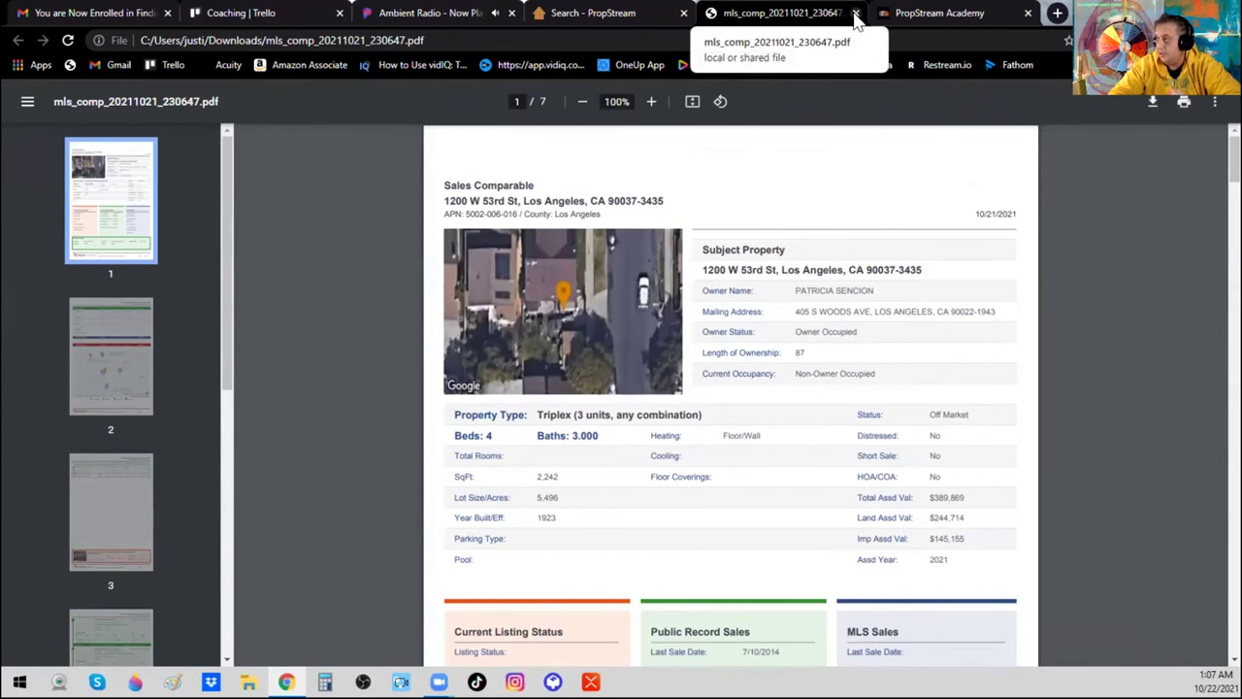
left_click(856, 13)
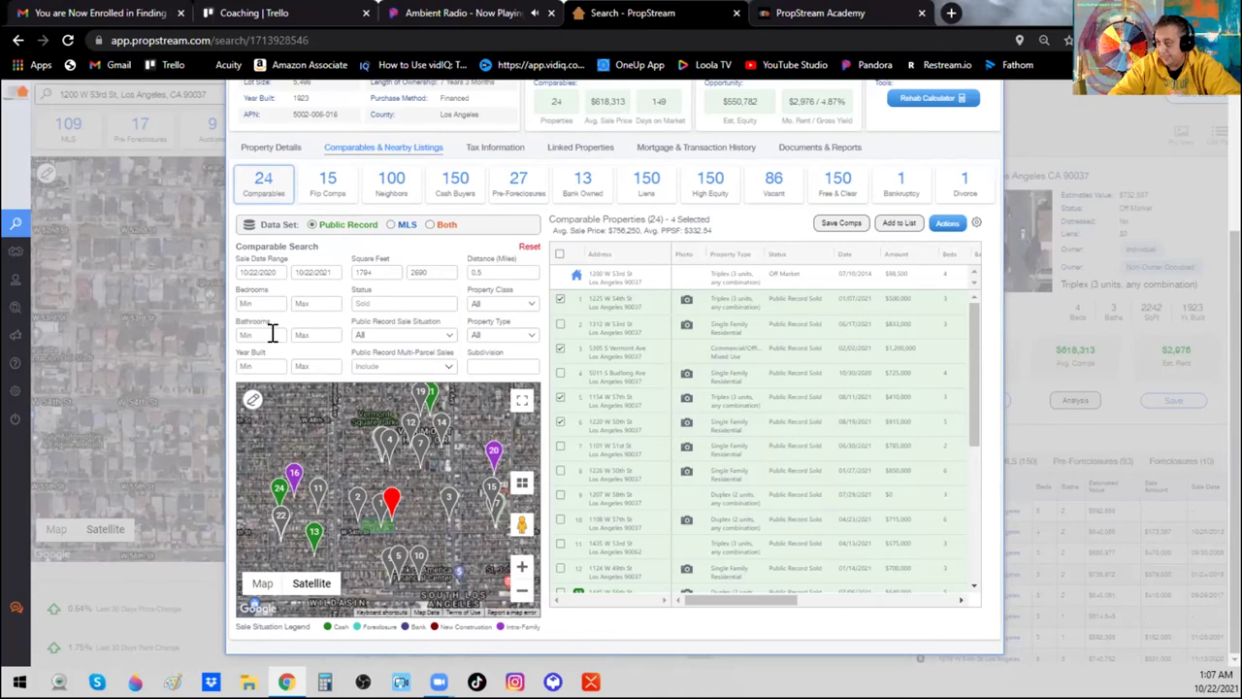
left_click(275, 271)
left_click(304, 271)
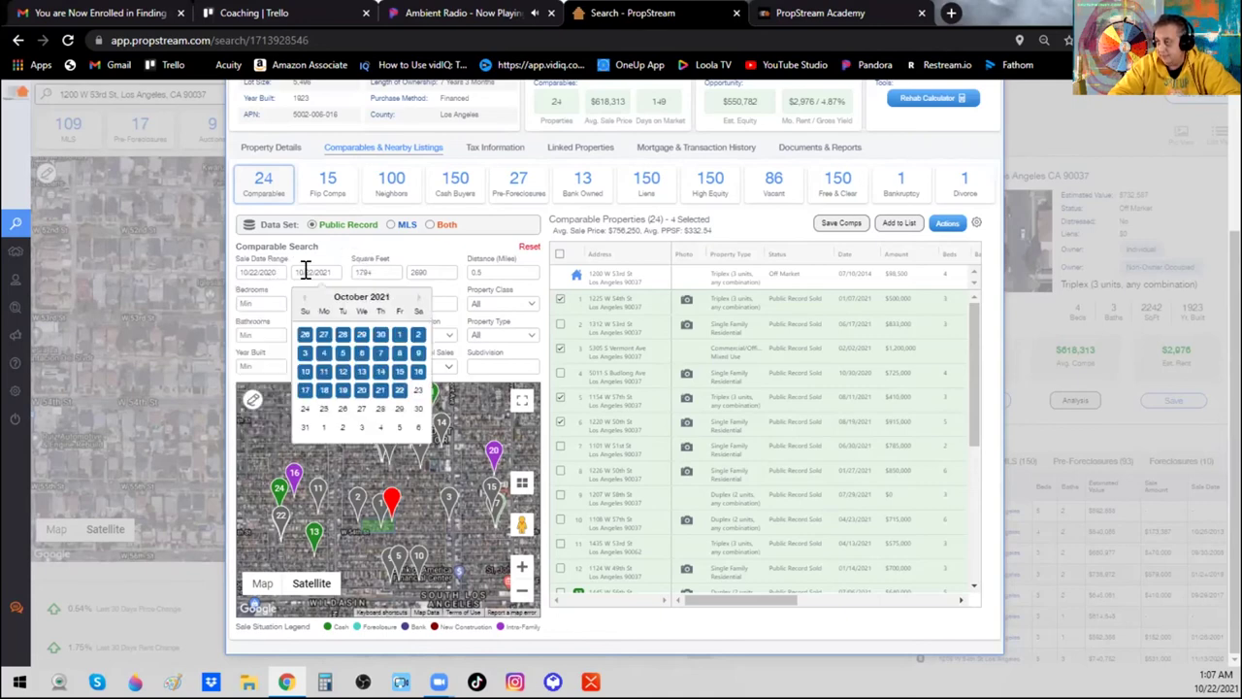
left_click(372, 270)
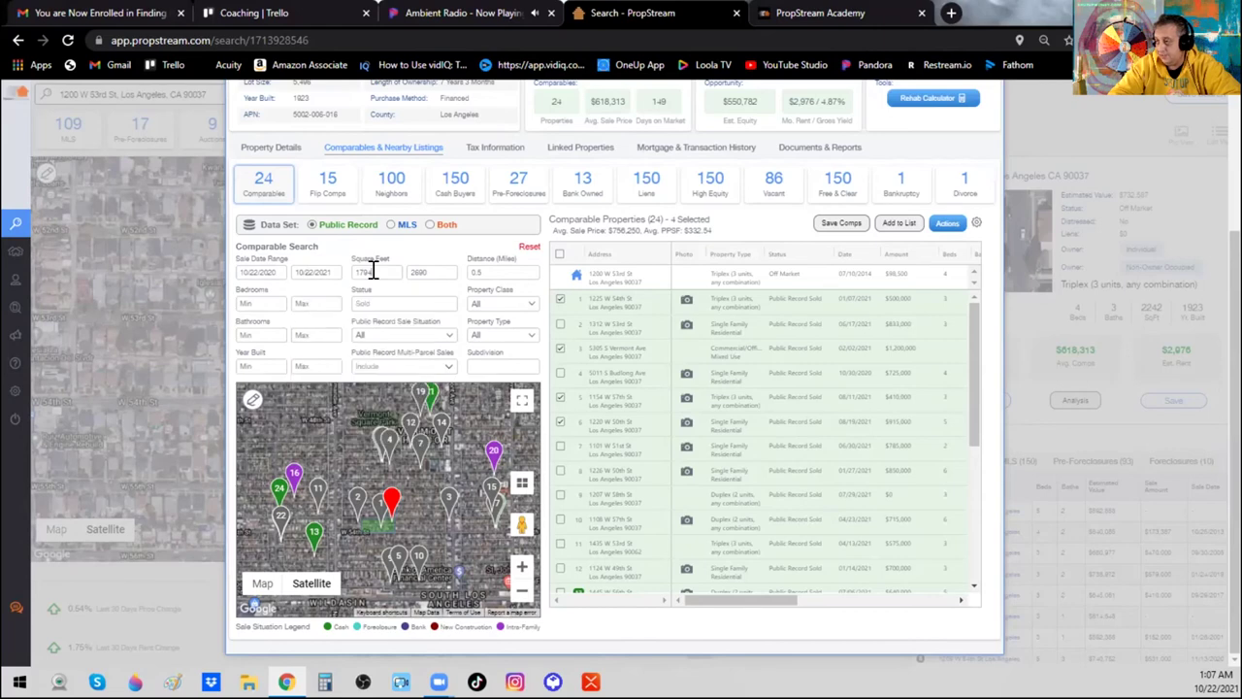
Switch the comparables data set to Both, combining public record and MLS sales
left_click(432, 229)
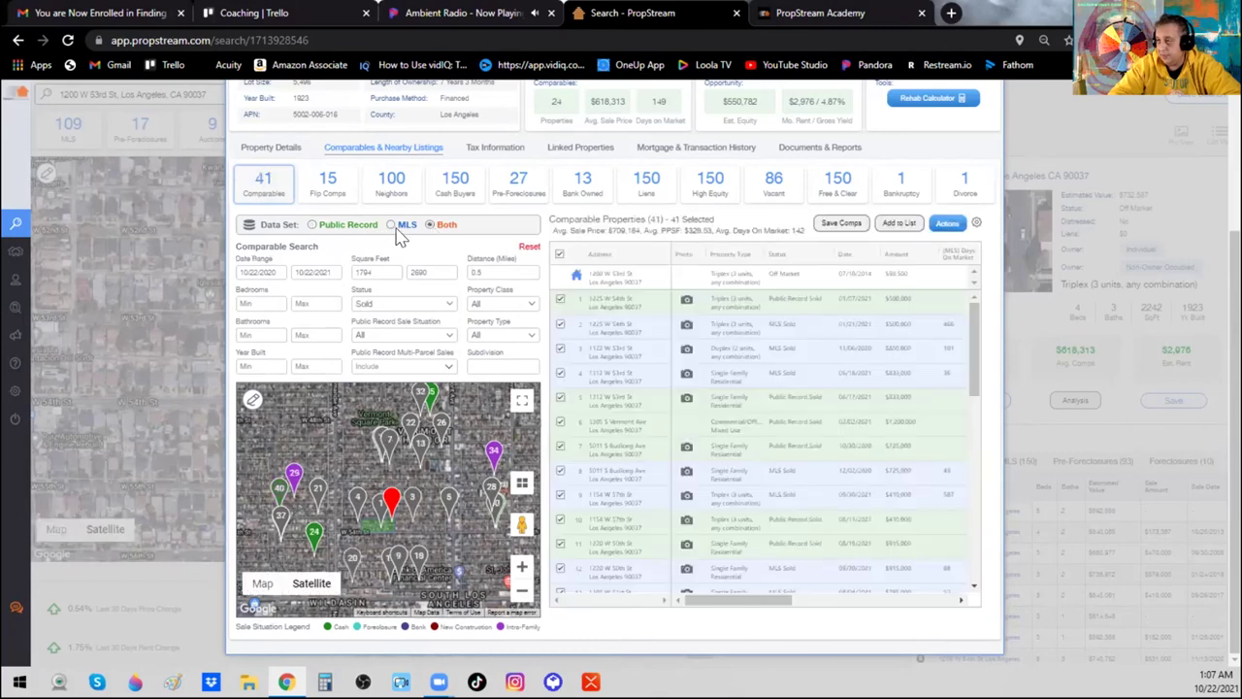